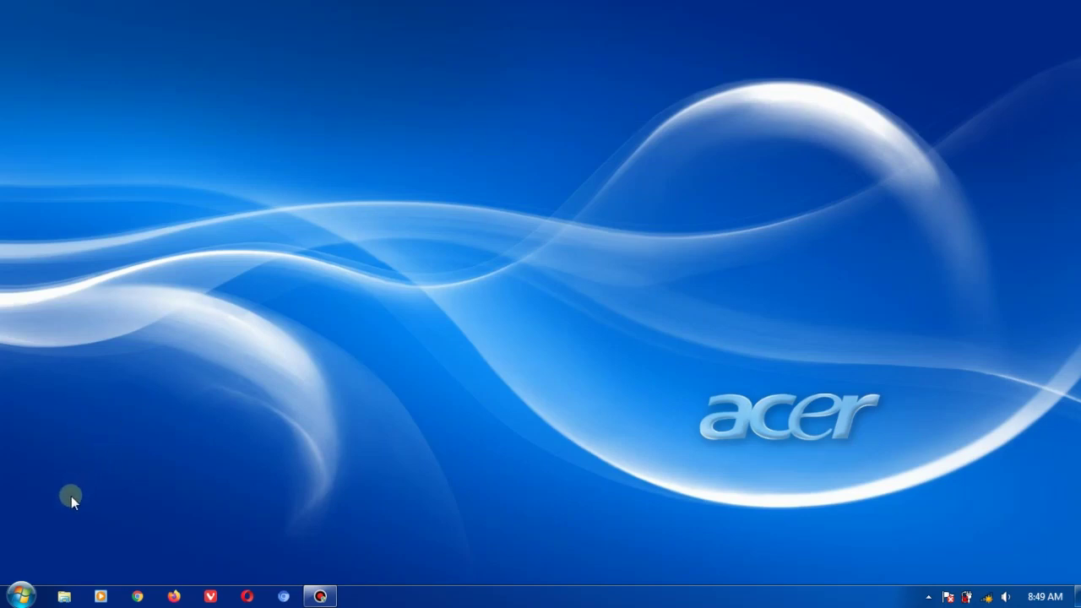
# - Launch Excel 2013 and create a blank workbook
pyautogui.click(21, 593)
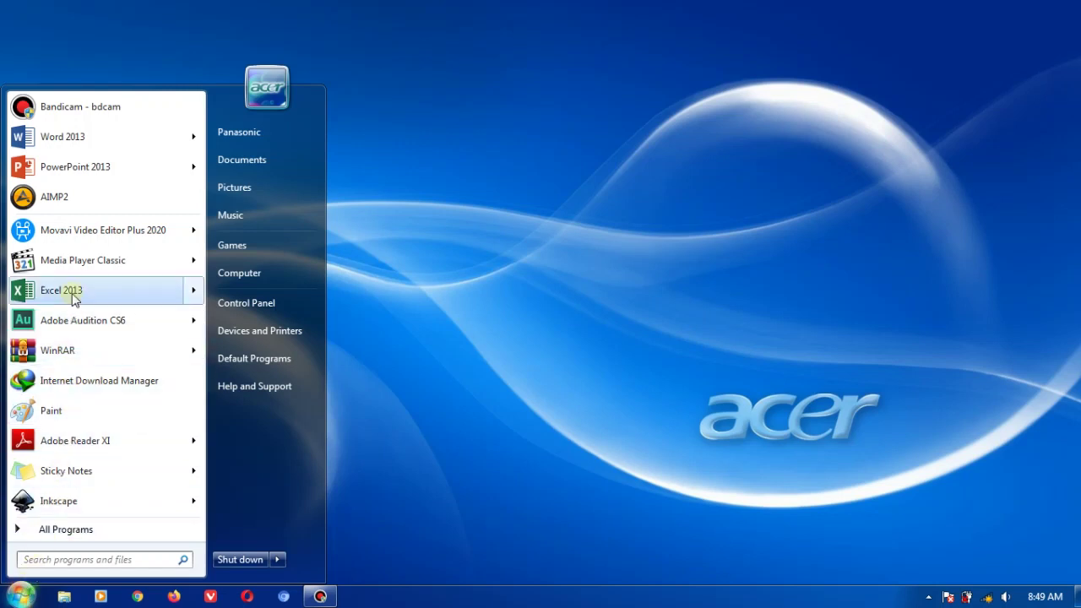
pyautogui.moveTo(74, 299)
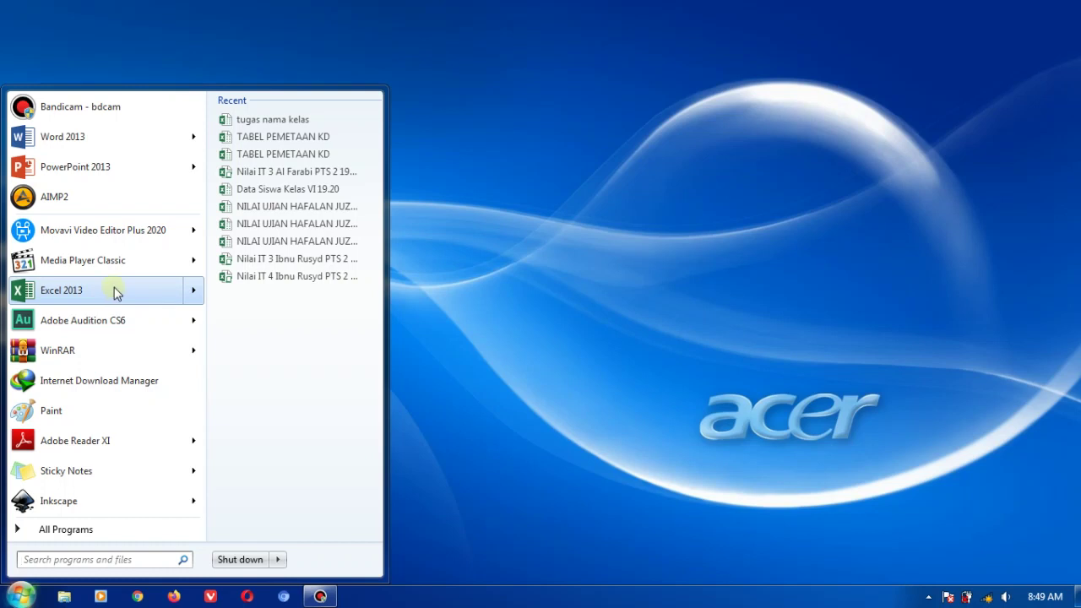
pyautogui.click(114, 291)
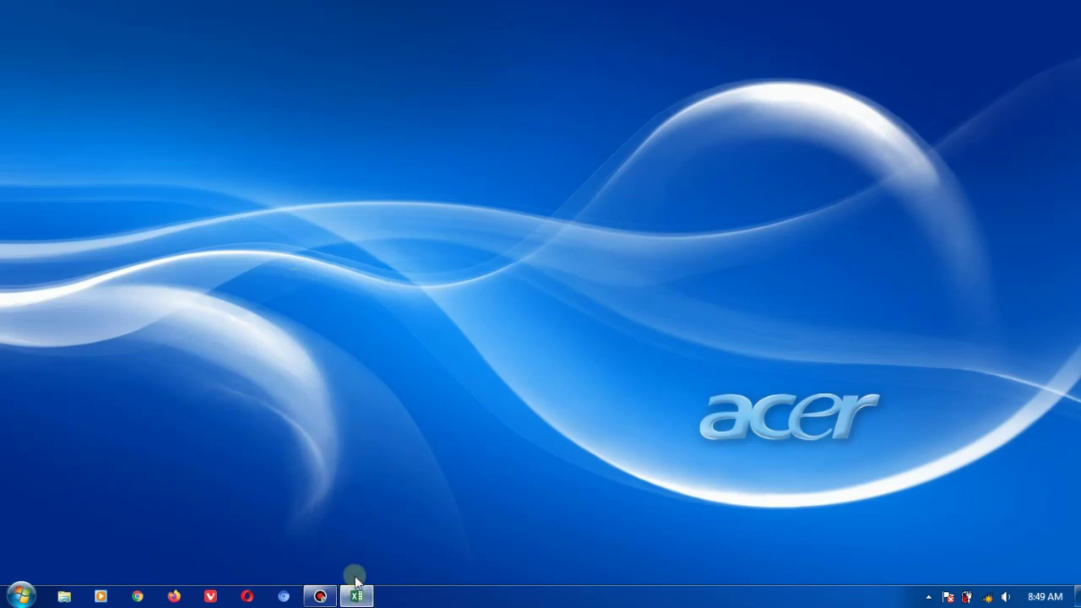
pyautogui.moveTo(359, 598)
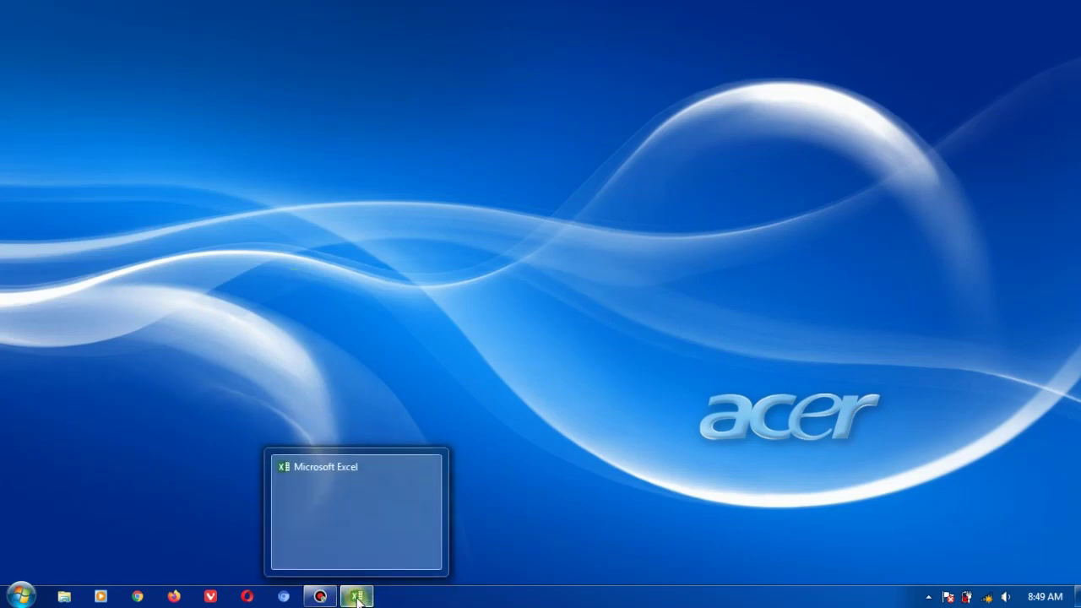
pyautogui.click(356, 512)
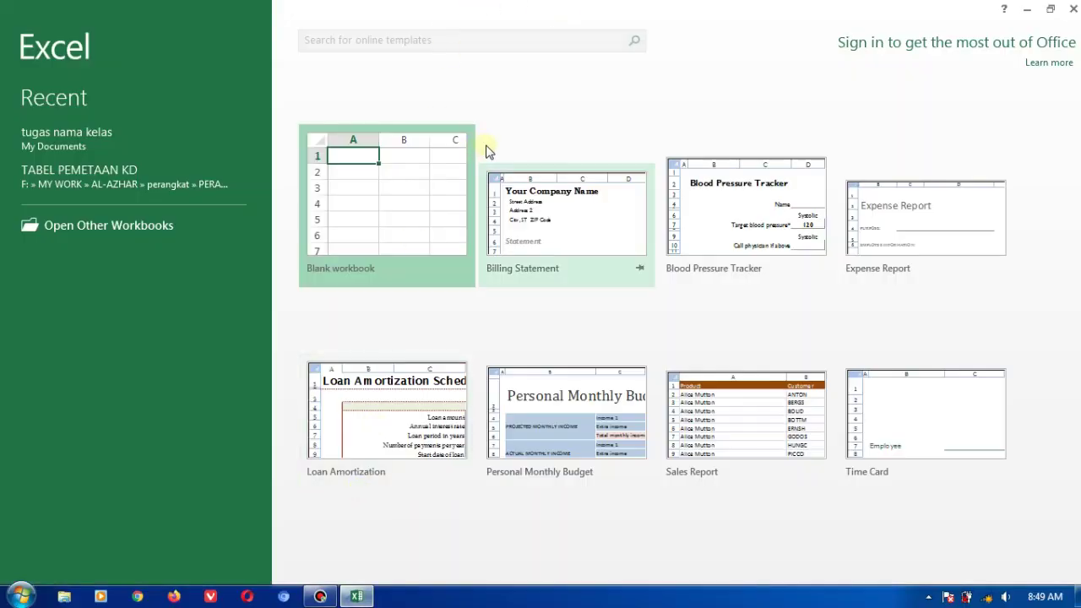
pyautogui.click(386, 208)
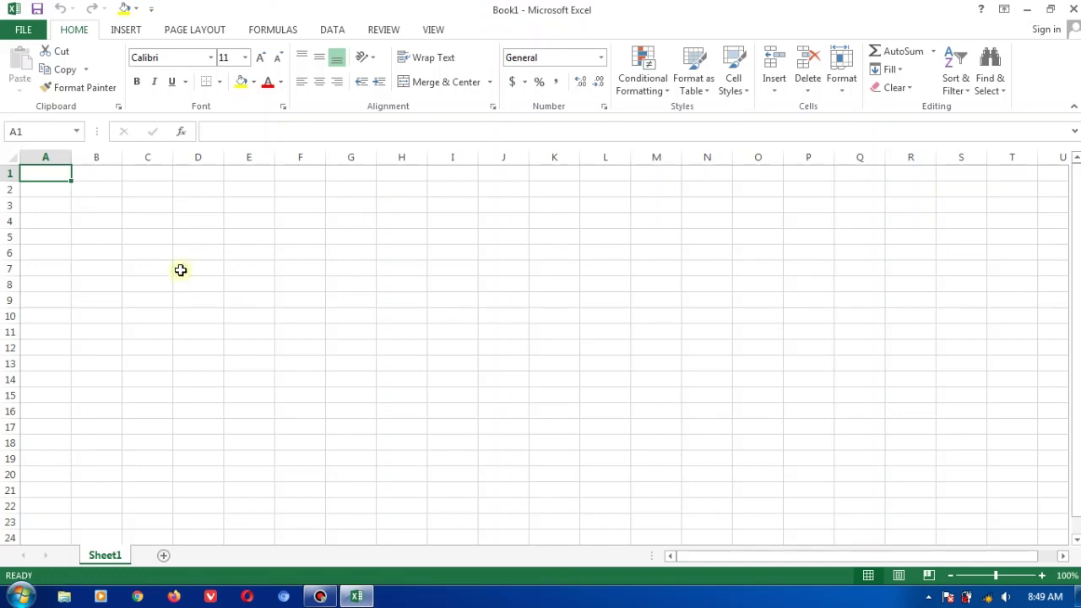
# - Open the existing workbook "tugas nama kelas" from the Documents library
pyautogui.click(23, 30)
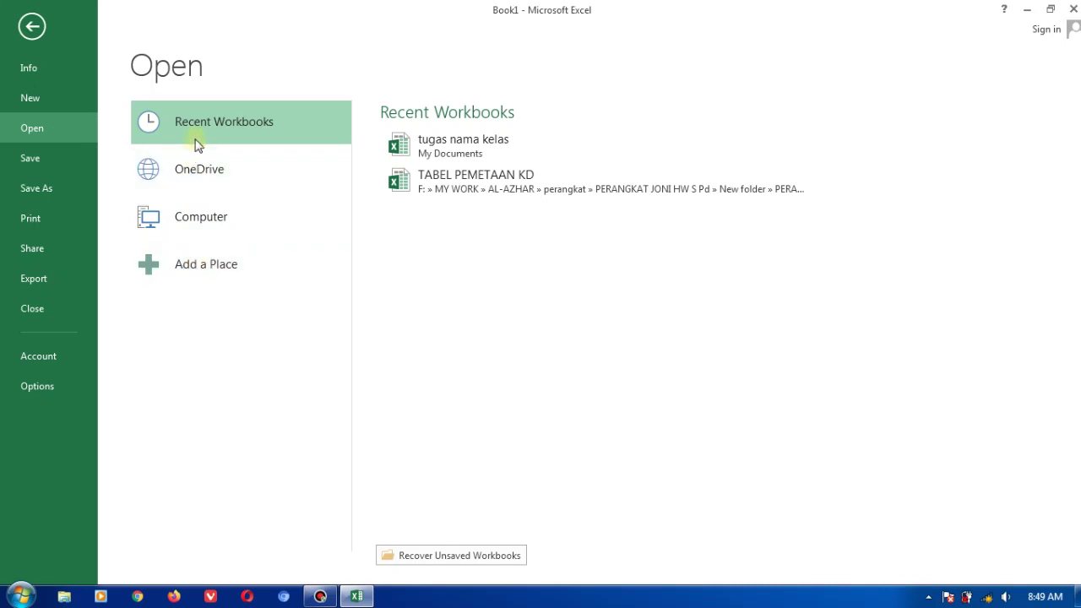
pyautogui.click(196, 220)
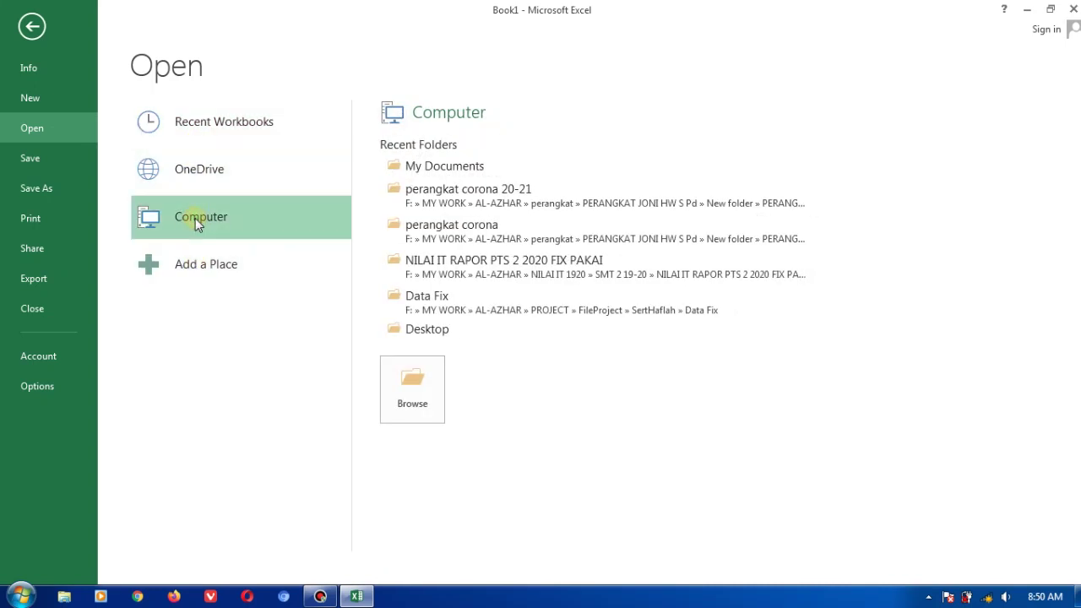
pyautogui.click(409, 396)
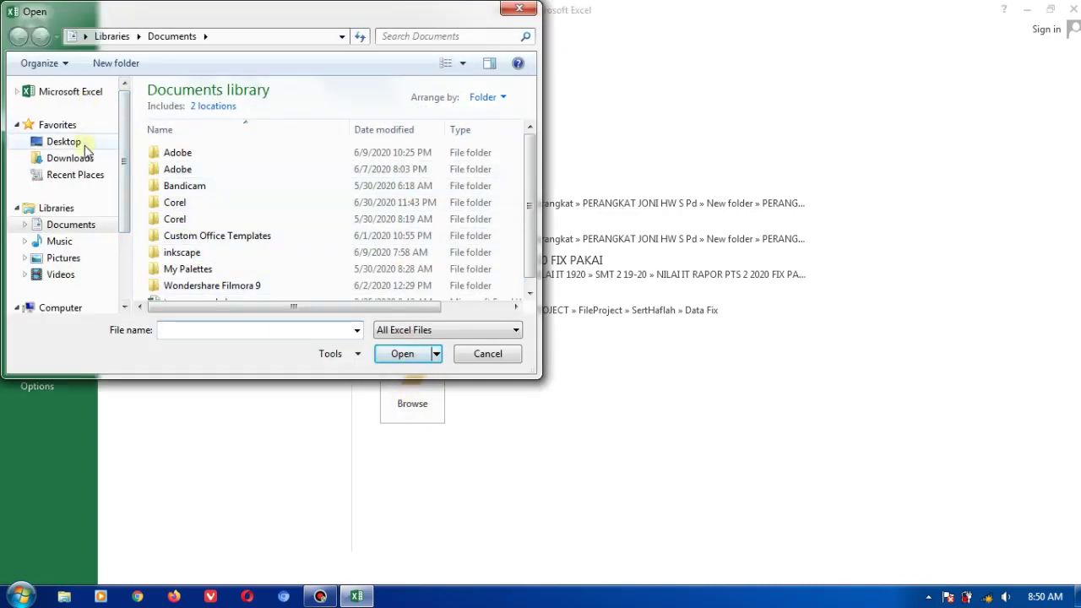
pyautogui.click(64, 225)
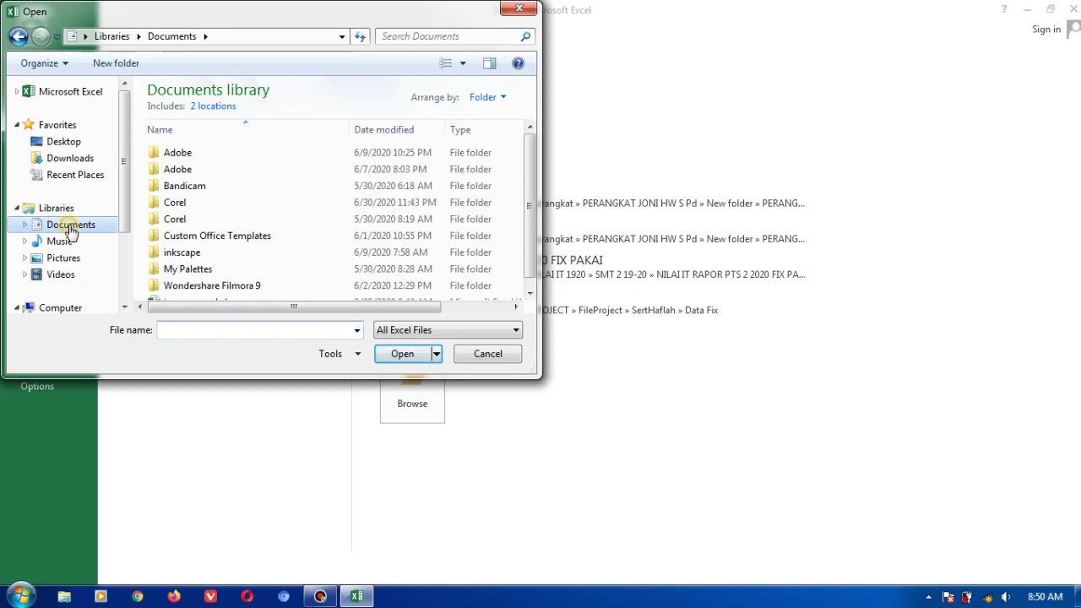
pyautogui.moveTo(529, 208); pyautogui.dragTo(529, 234)
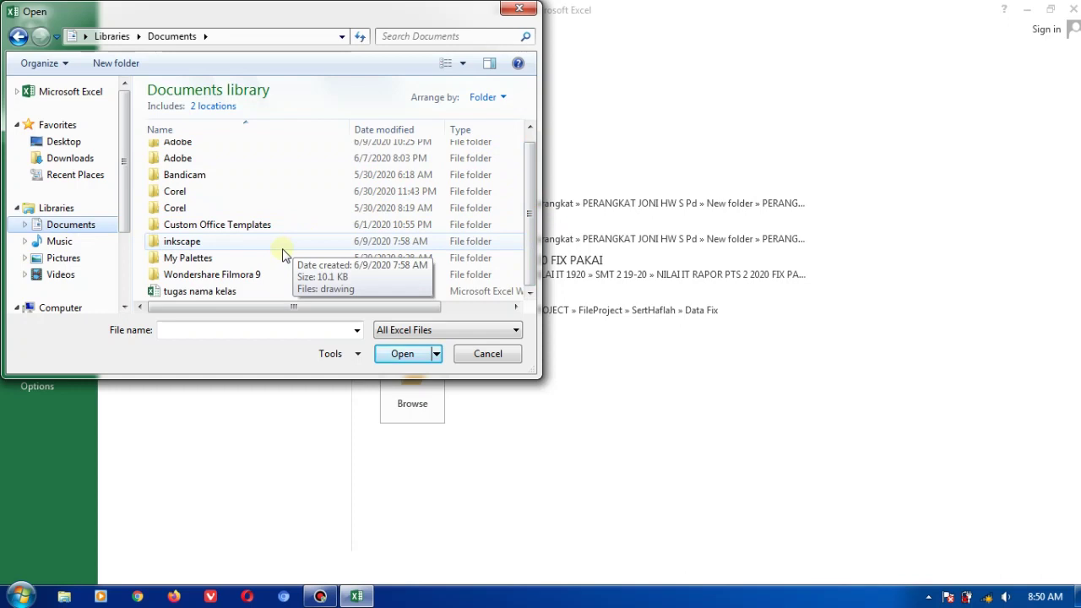
pyautogui.click(217, 291)
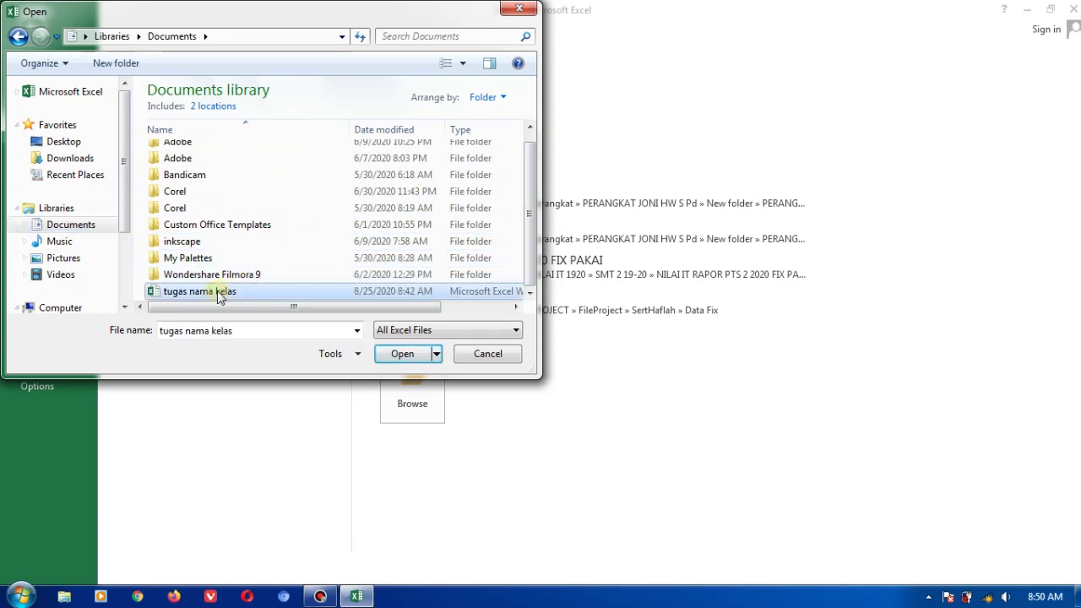
pyautogui.click(390, 356)
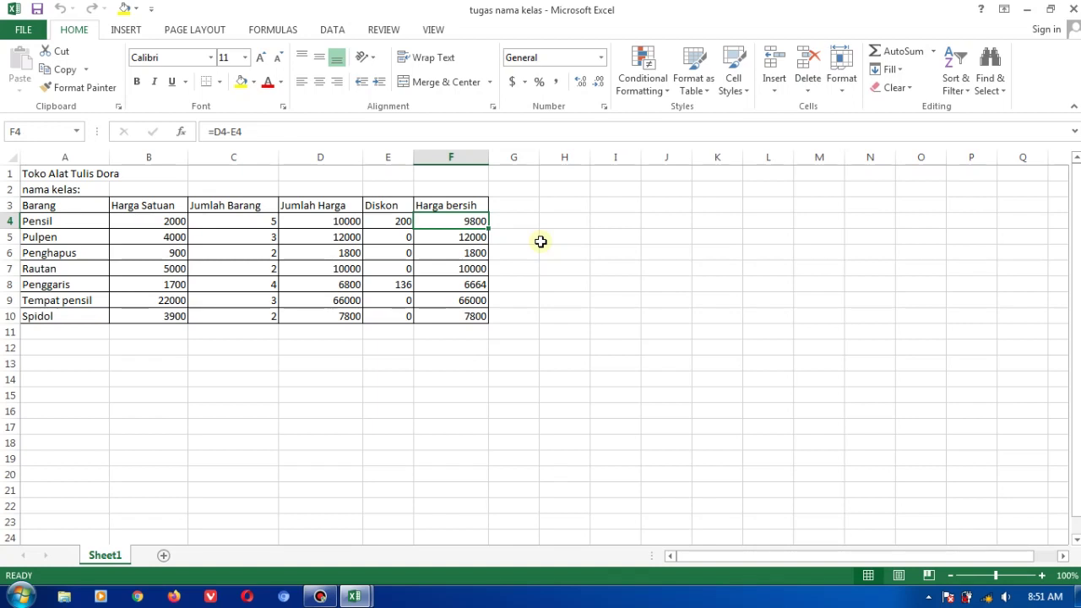
# - Enter the label "jumlah total" in cell A12, below the item table
pyautogui.click(317, 315)
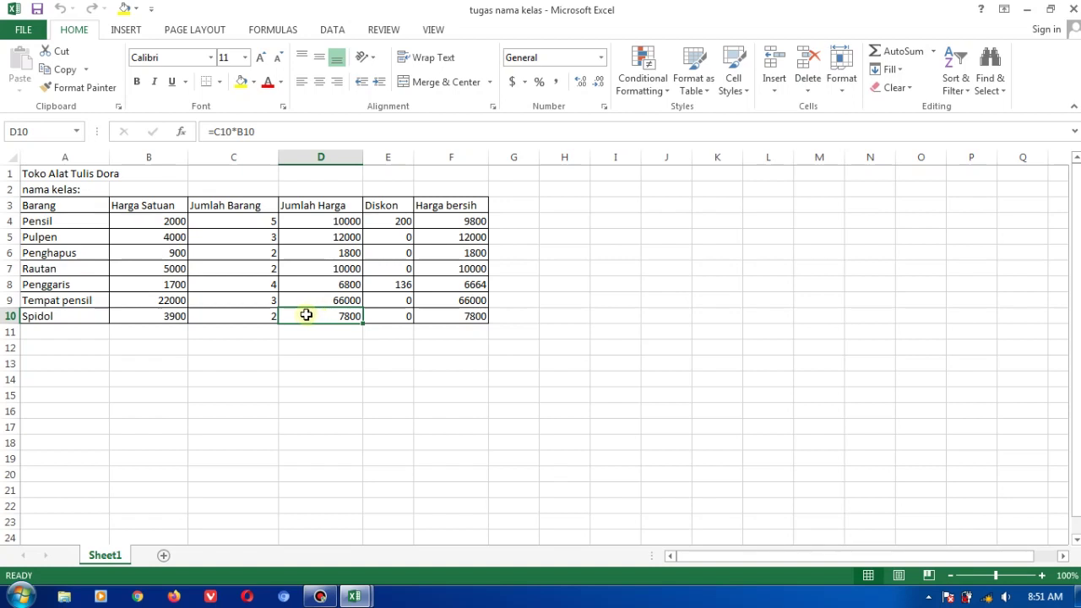
pyautogui.click(73, 347)
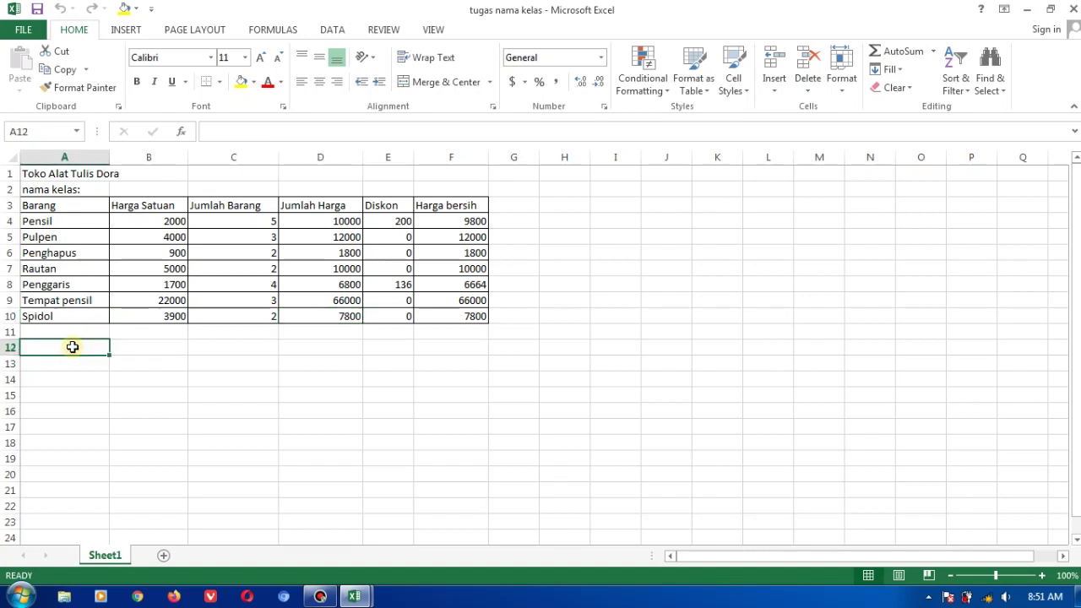
pyautogui.write('jumlah tota')
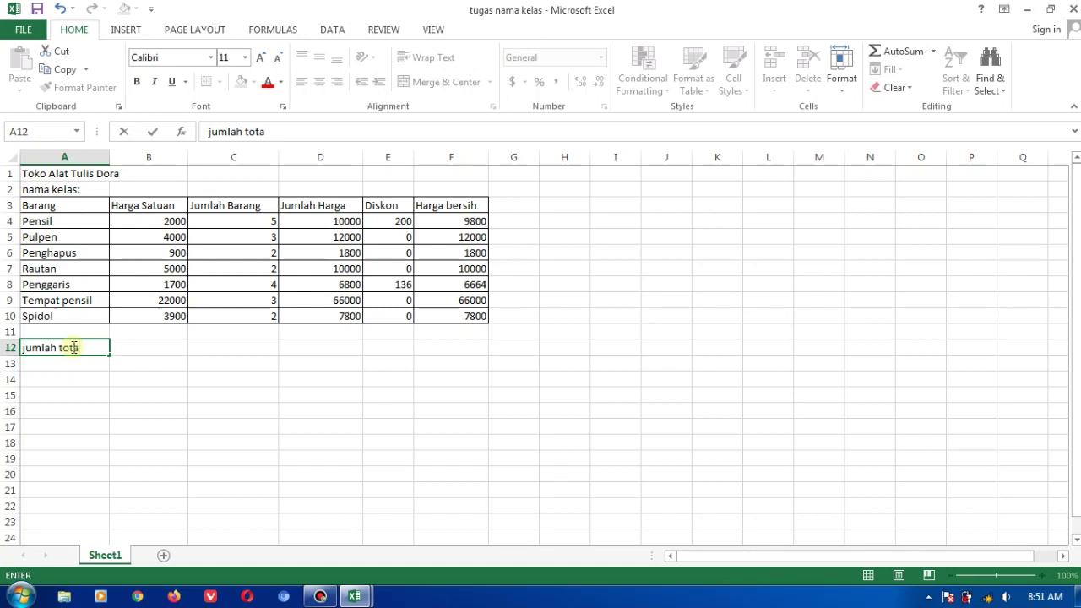
pyautogui.write('l')
pyautogui.press('Return')
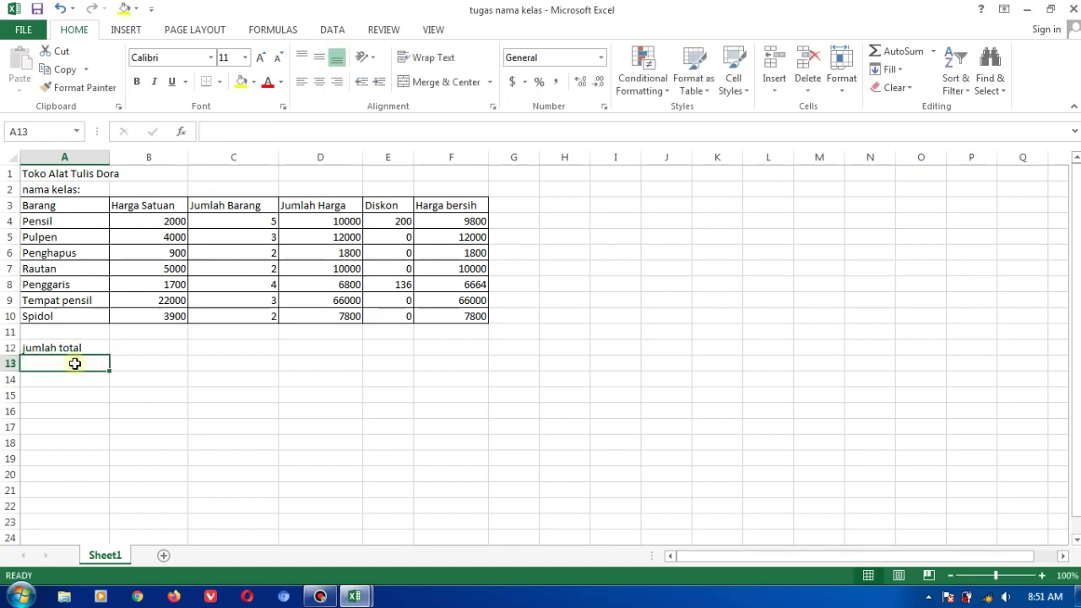
# - Enter the labels "pembayaran" in cell A13 and "kembalian" in cell A14
pyautogui.doubleClick(75, 363)
pyautogui.write('m')
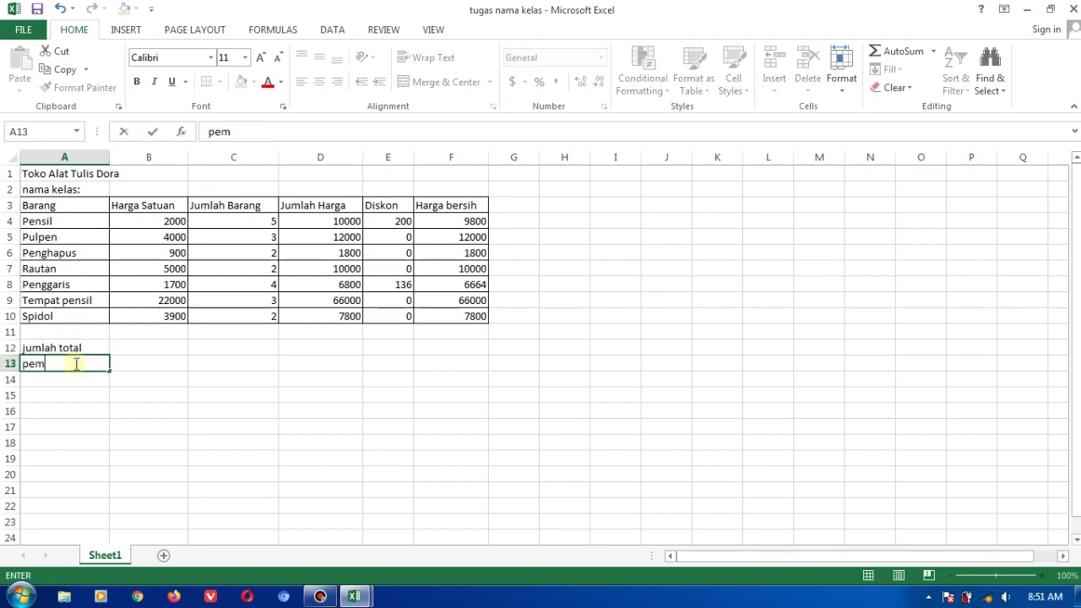
pyautogui.write('bayaran')
pyautogui.press('Return')
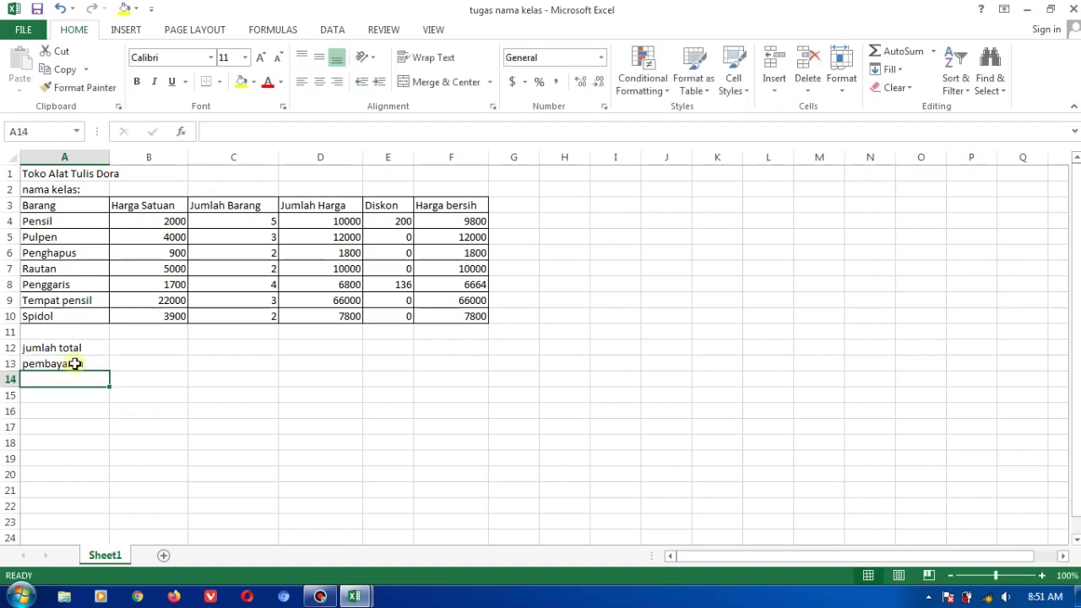
pyautogui.write('k')
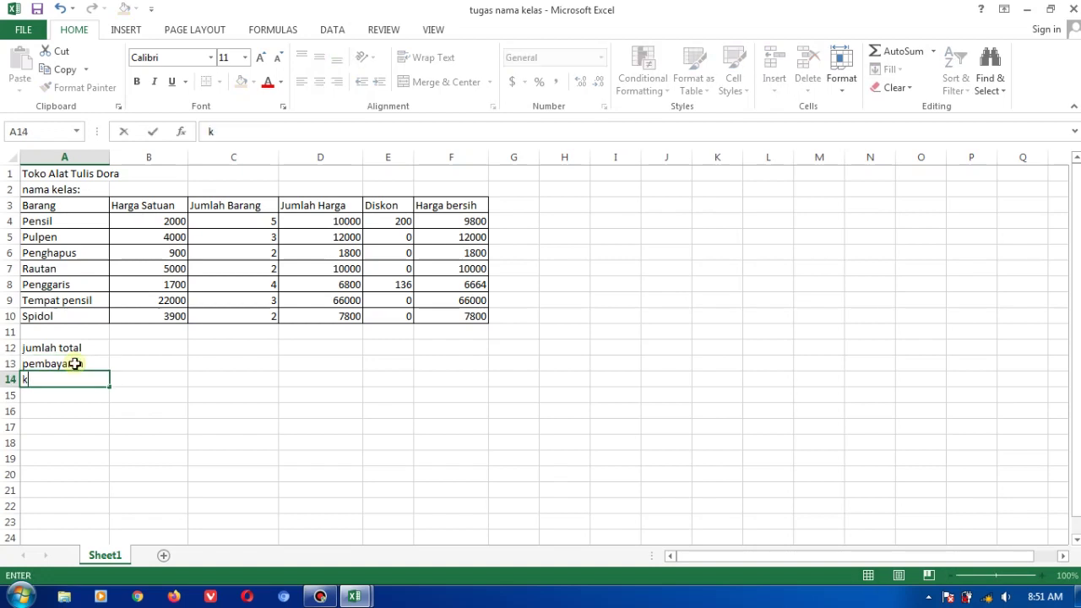
pyautogui.write('embalia')
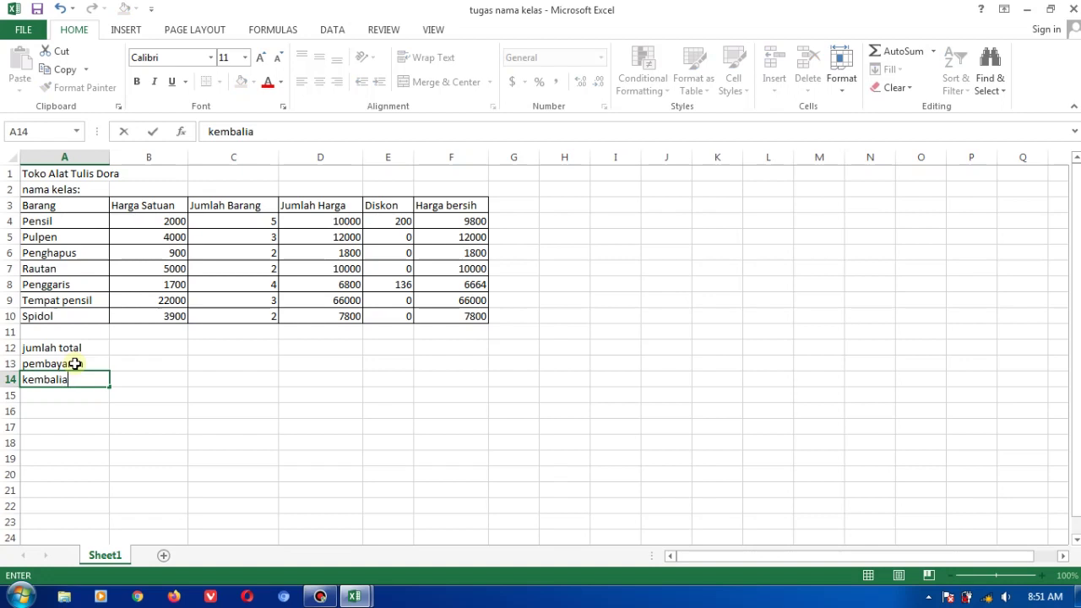
pyautogui.write('n')
pyautogui.press('Return')
# - Merge and center the "jumlah total" label across cells A12 to E12
pyautogui.click(75, 349)
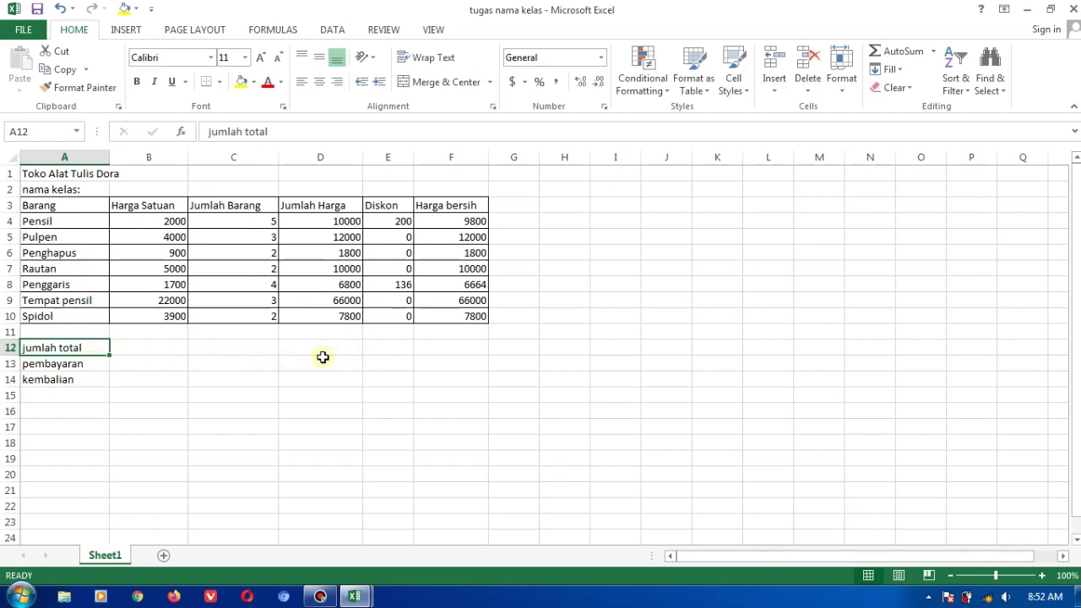
pyautogui.click(131, 338)
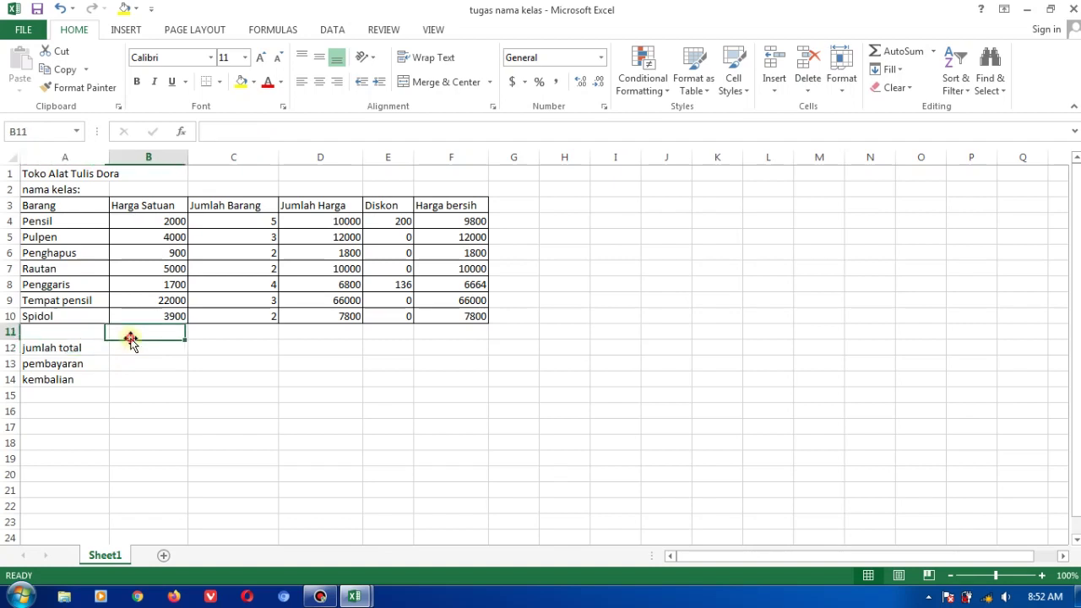
pyautogui.click(87, 349)
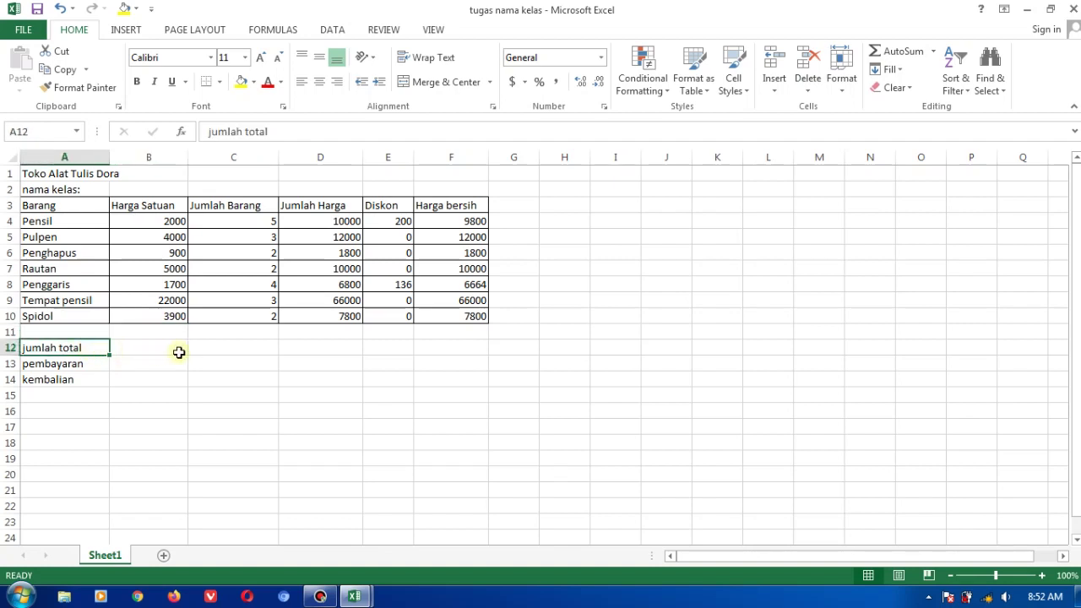
pyautogui.click(380, 348)
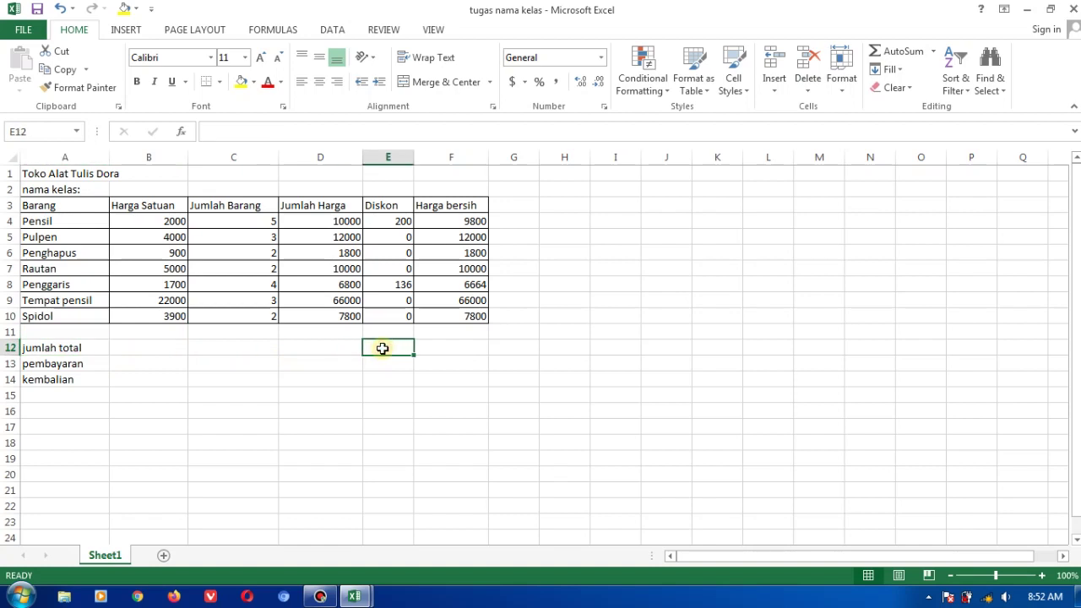
pyautogui.click(70, 348)
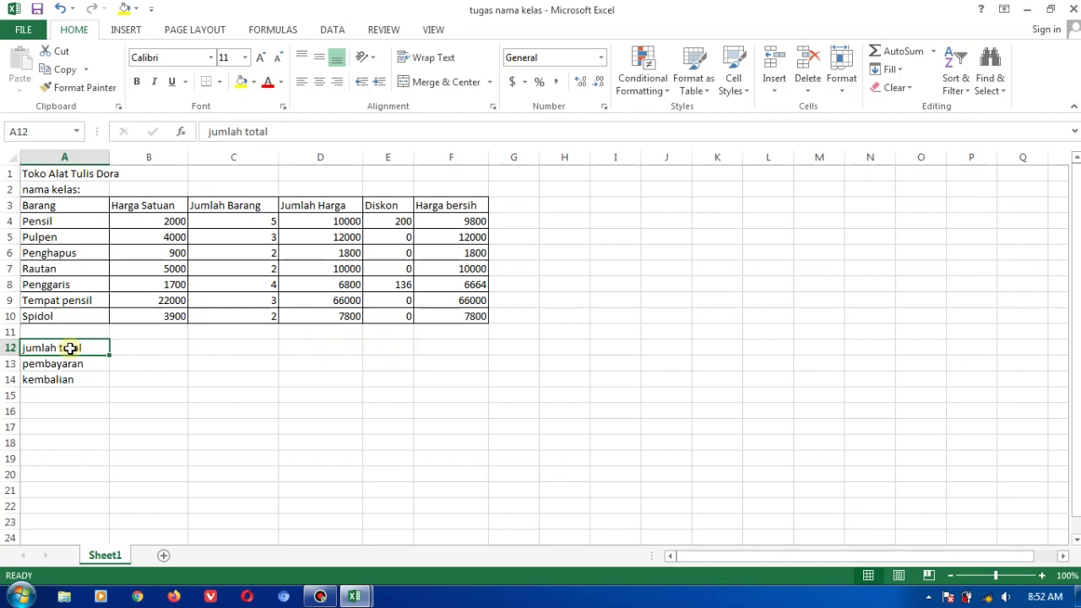
pyautogui.moveTo(72, 347); pyautogui.dragTo(385, 347)
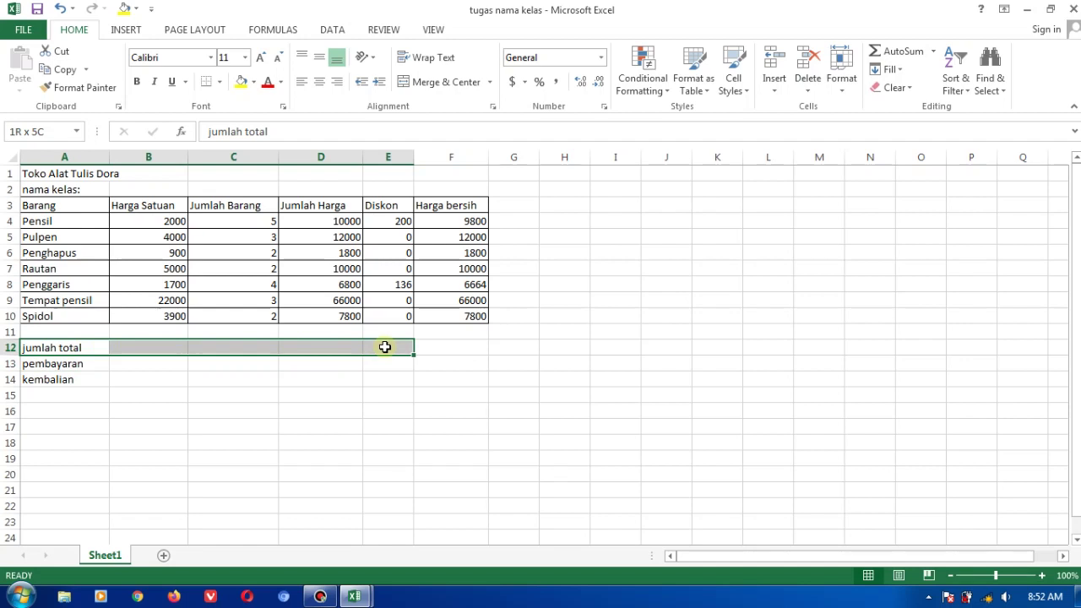
pyautogui.moveTo(385, 348); pyautogui.dragTo(384, 346)
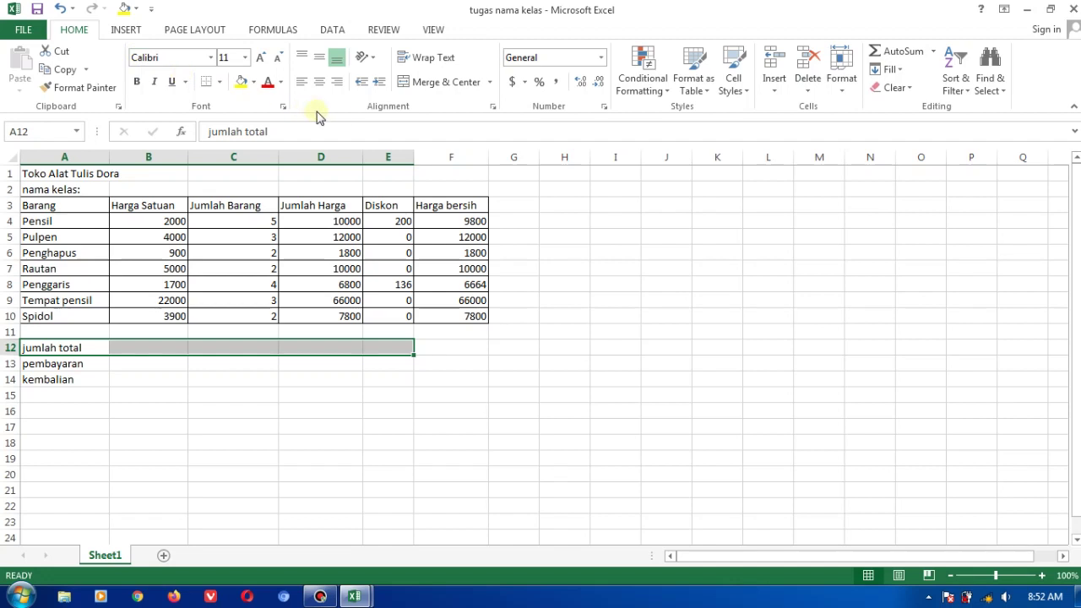
pyautogui.click(421, 84)
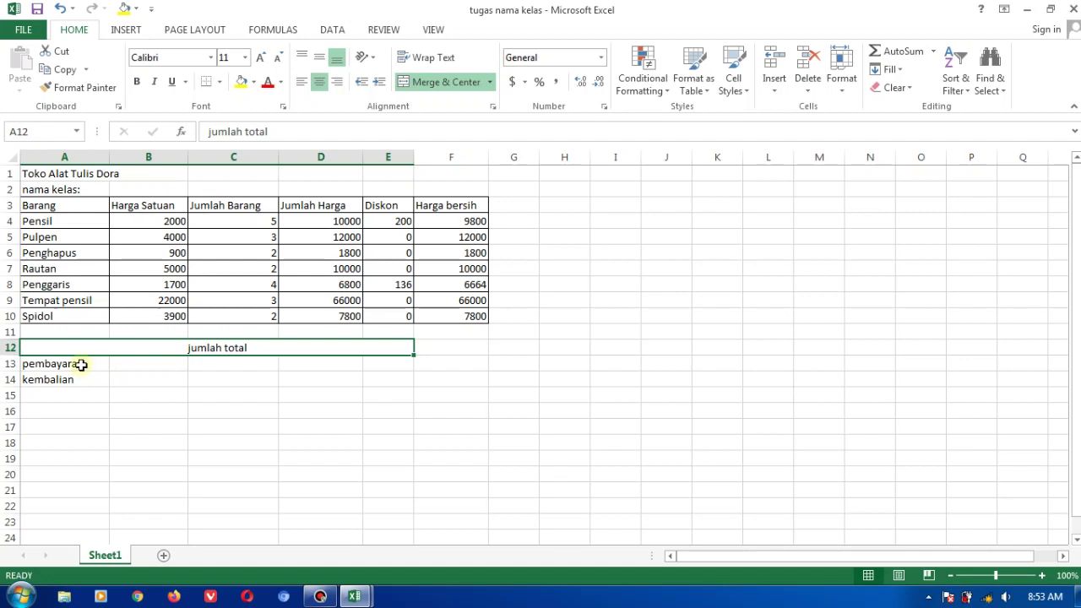
# - Merge and center the "pembayaran" label across A13:E13 and the "kembalian" label across A14:E14
pyautogui.click(81, 364)
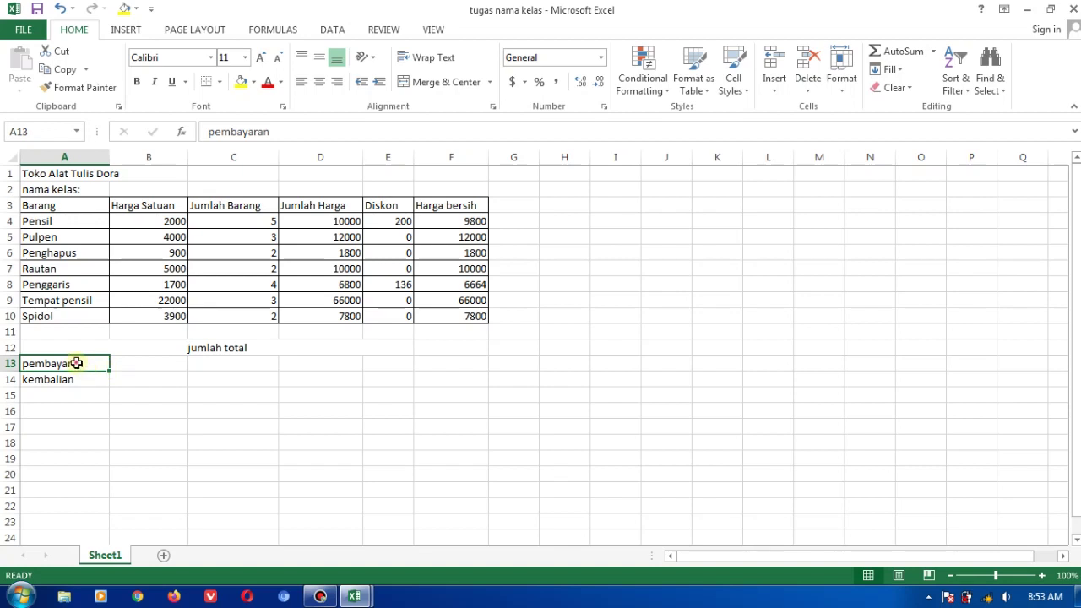
pyautogui.moveTo(79, 362); pyautogui.dragTo(375, 371)
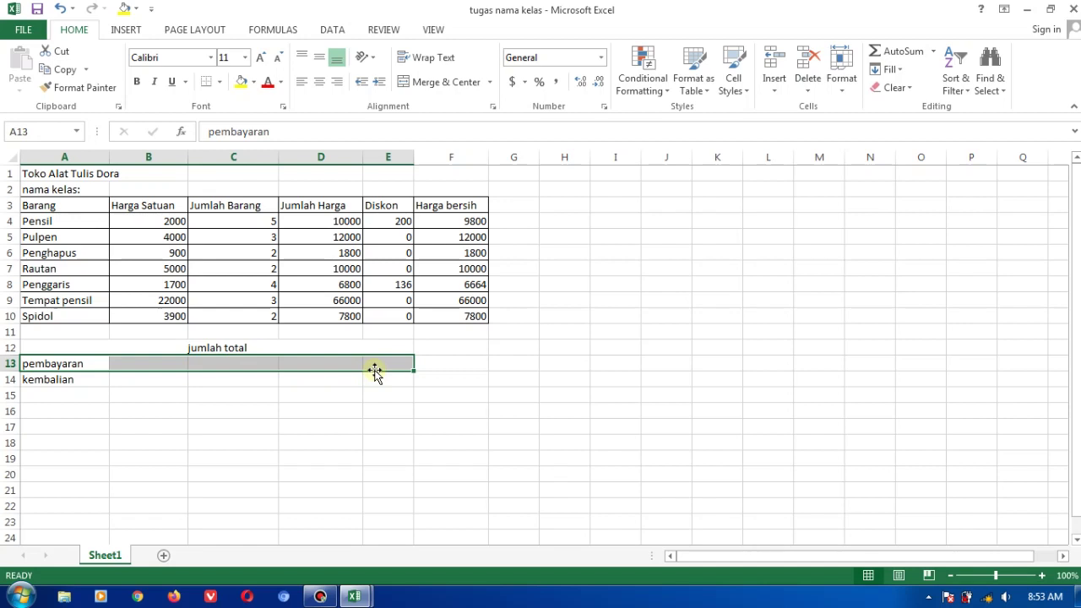
pyautogui.click(436, 82)
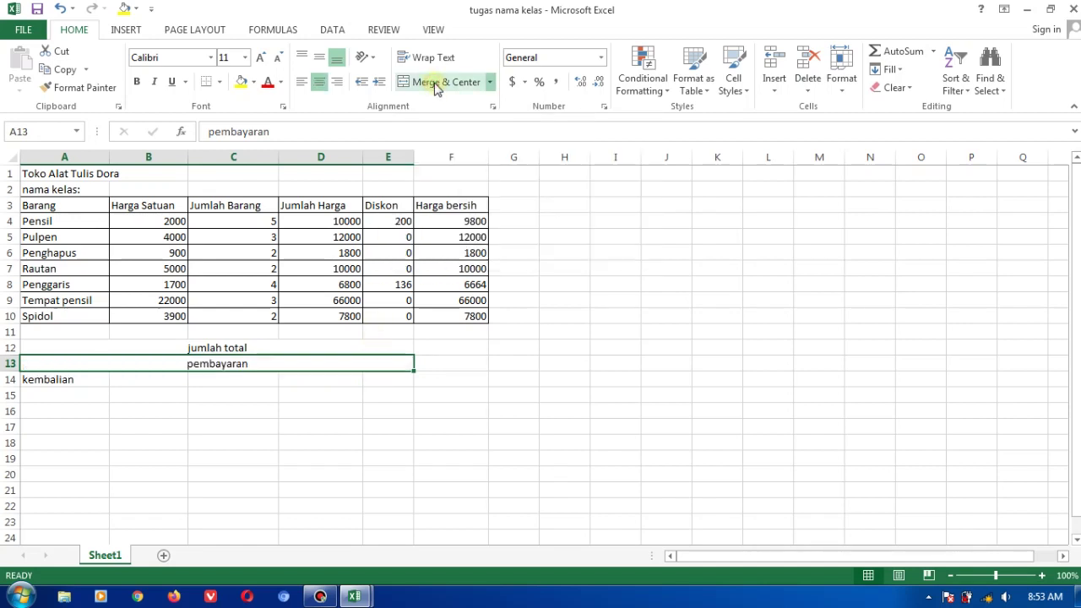
pyautogui.click(73, 381)
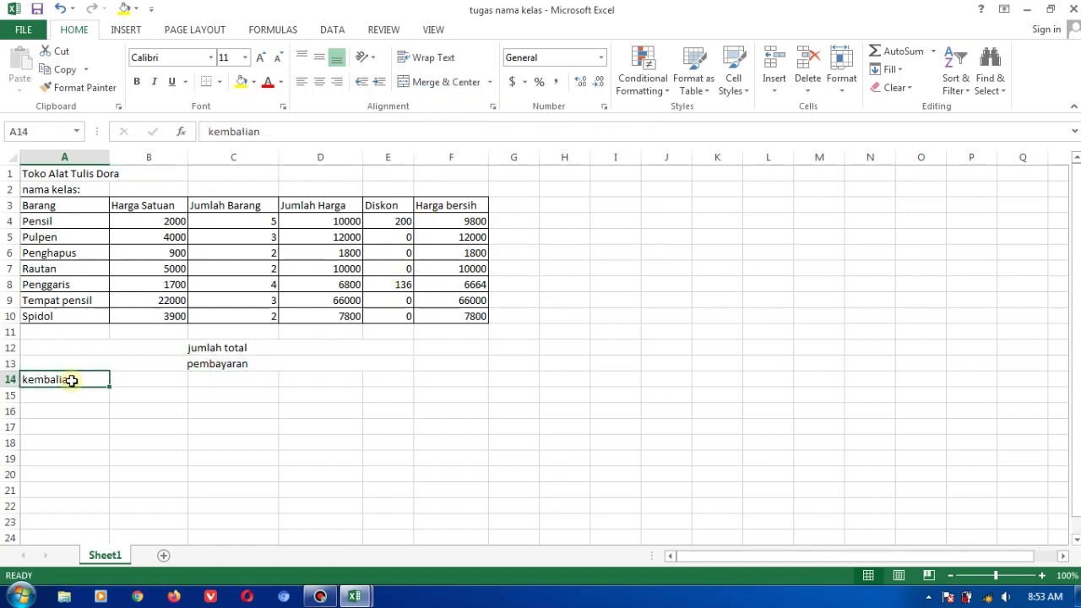
pyautogui.moveTo(79, 379); pyautogui.dragTo(376, 382)
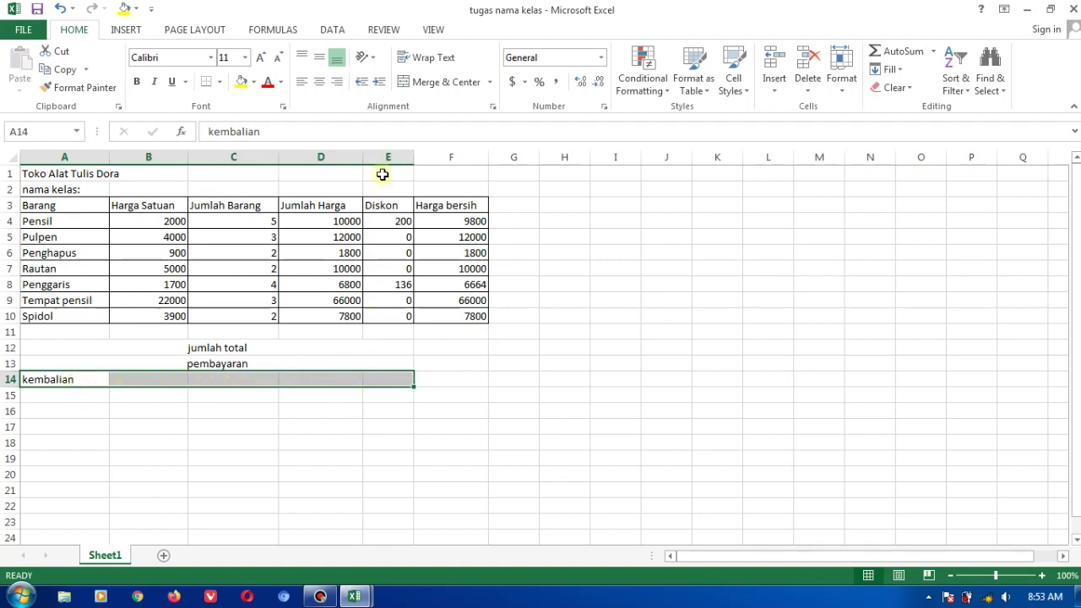
pyautogui.click(423, 88)
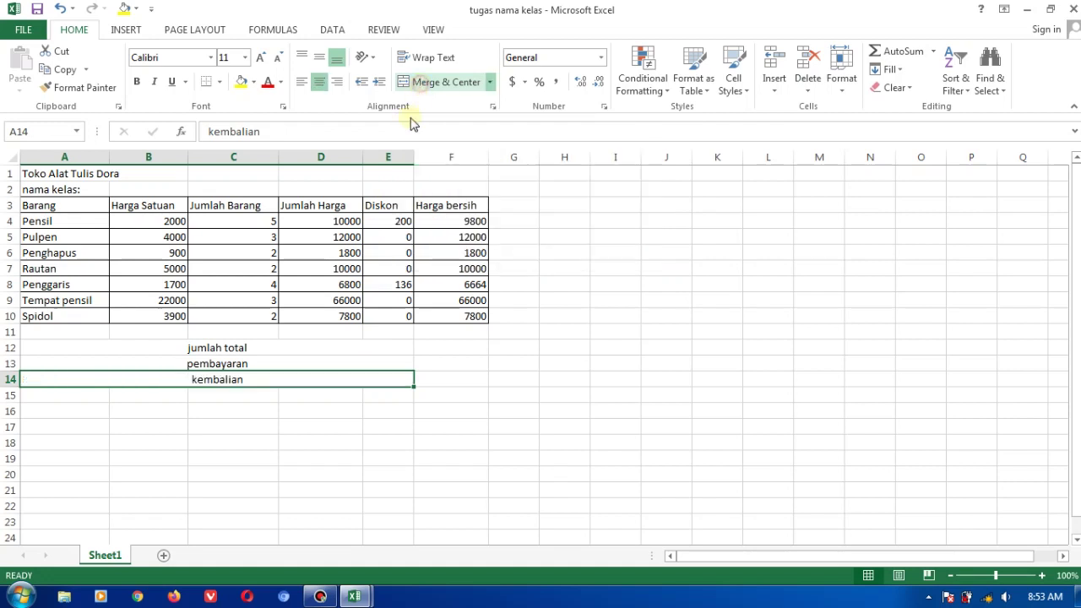
# - Enter the payment amount 130000 in cell F13, beside the "pembayaran" label
pyautogui.click(338, 365)
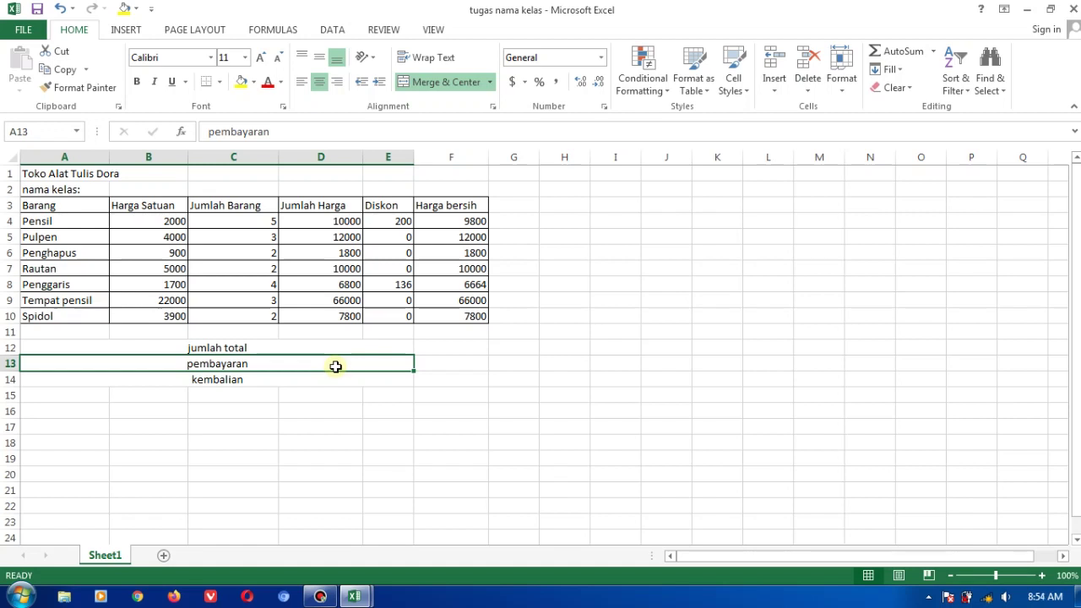
pyautogui.click(444, 364)
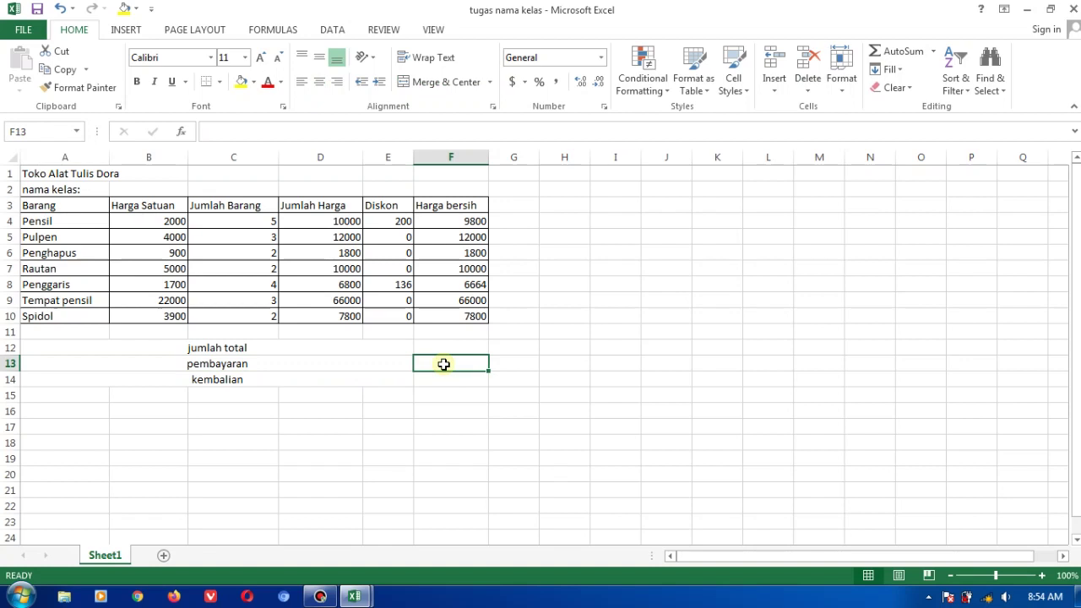
pyautogui.write('130')
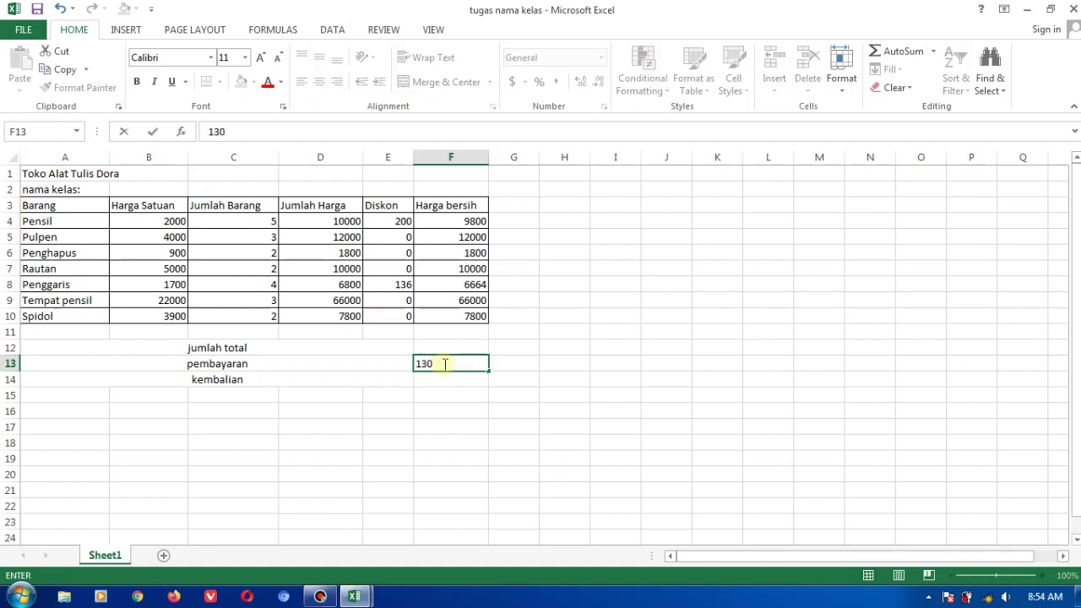
pyautogui.write('000')
# - Calculate the total in cell F12, beside "jumlah total", with a SUM formula over the Harga bersih values F4:F10
pyautogui.click(438, 347)
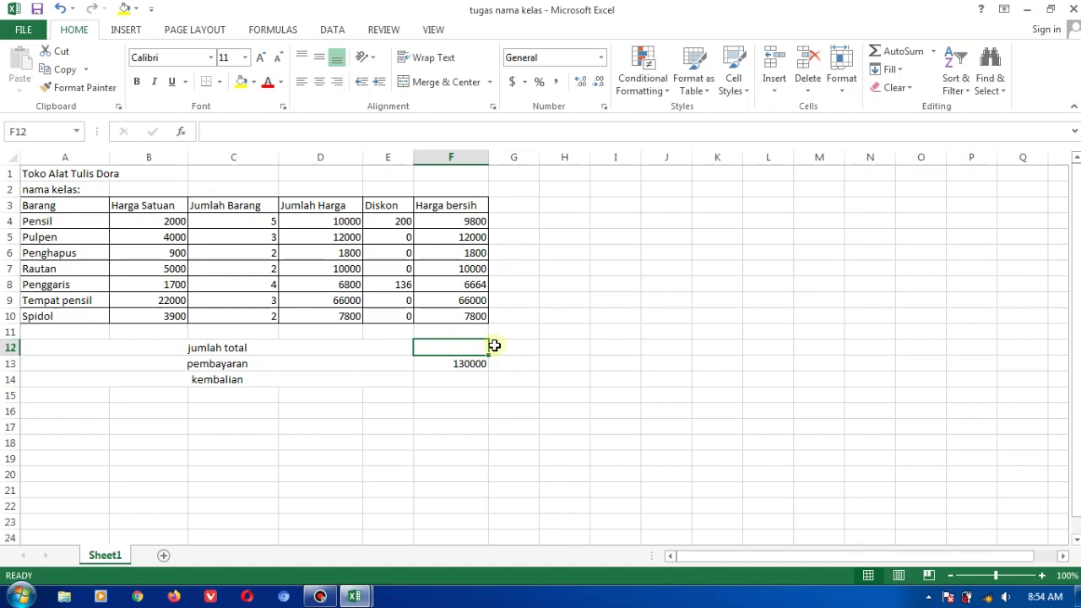
pyautogui.write('=')
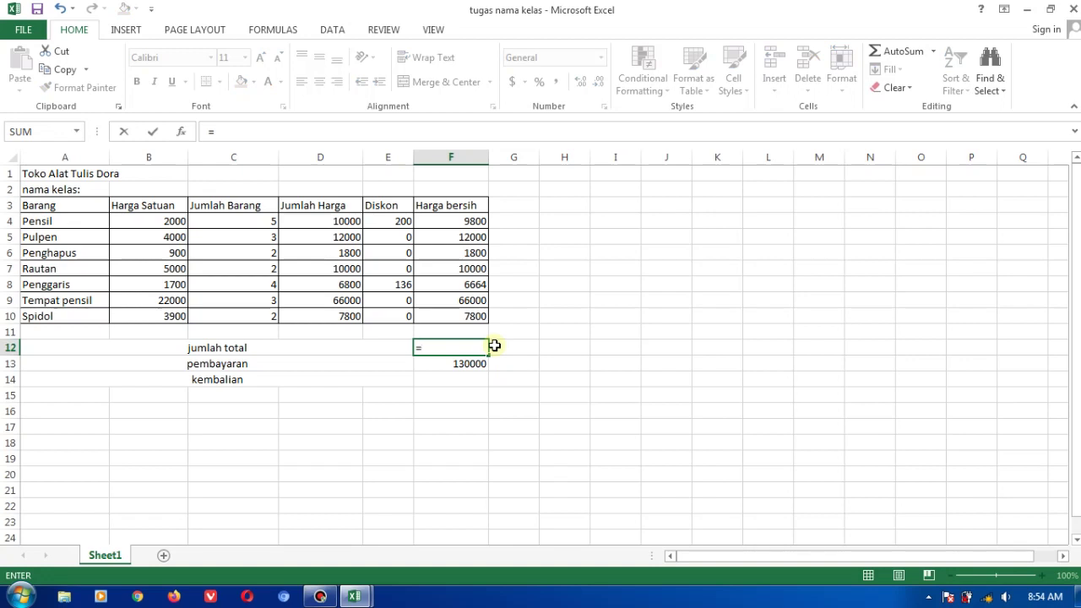
pyautogui.write('sum')
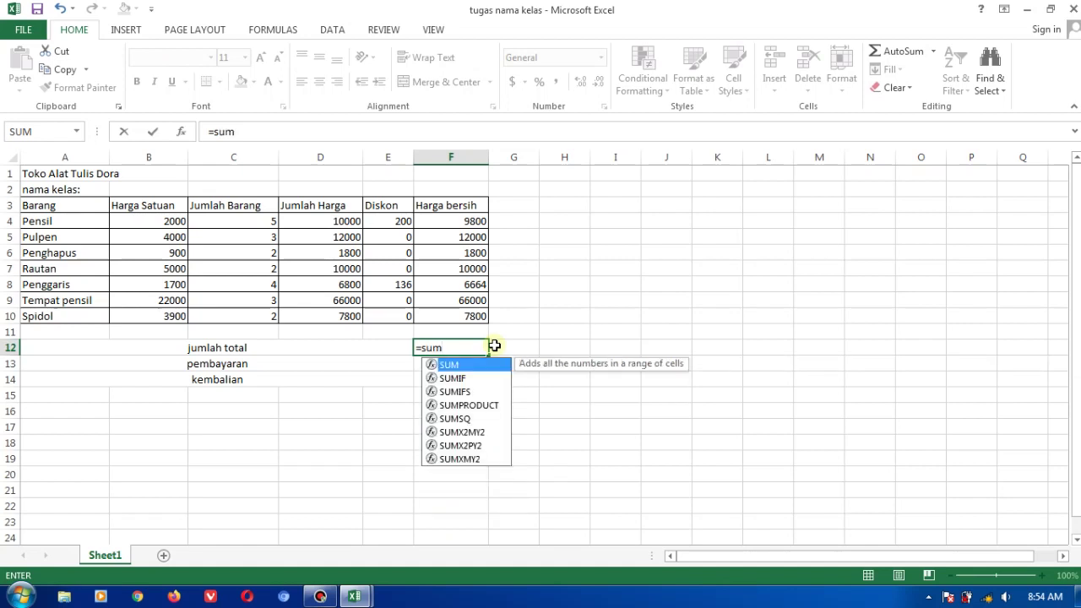
pyautogui.write('(')
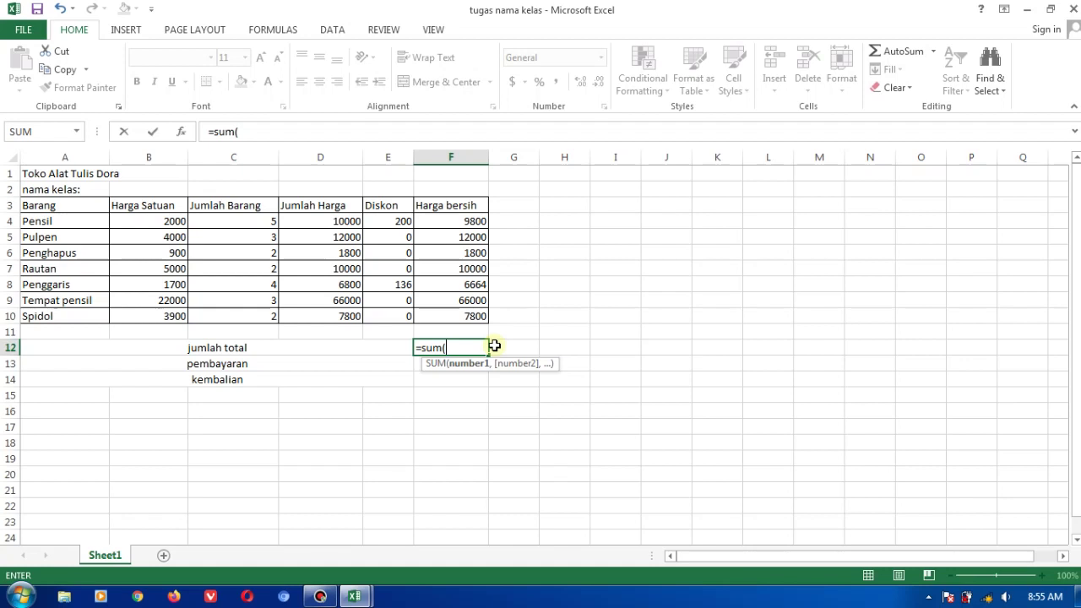
pyautogui.click(448, 222)
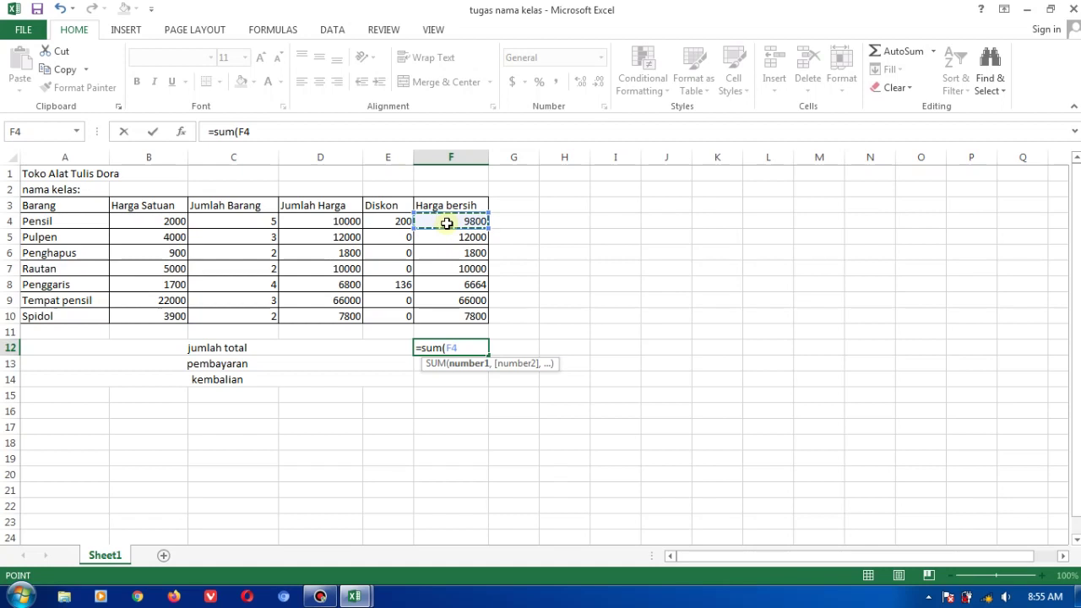
pyautogui.moveTo(446, 223); pyautogui.dragTo(445, 315)
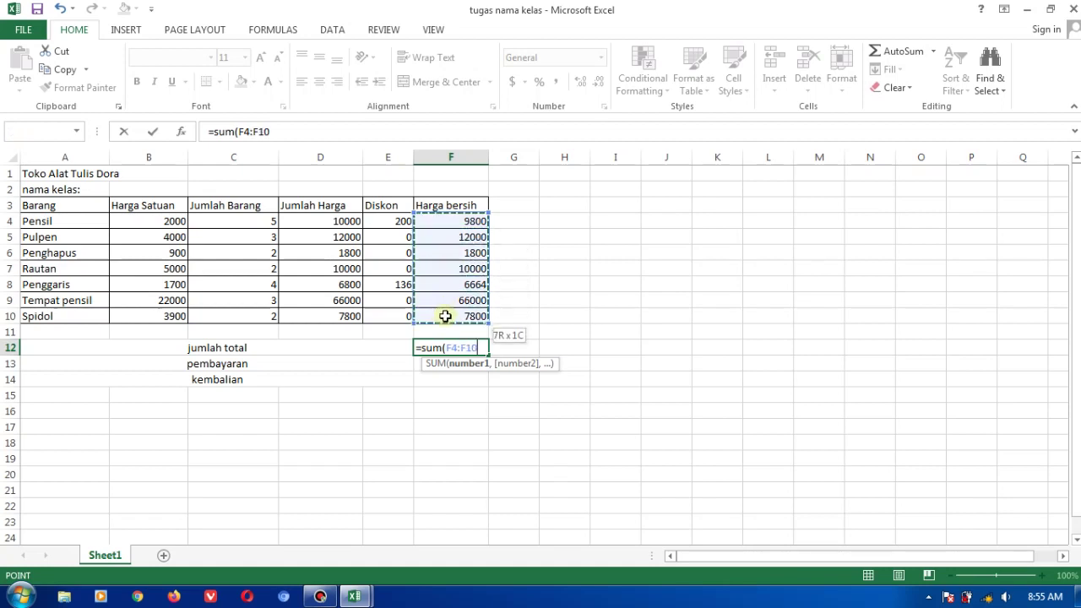
pyautogui.moveTo(445, 315); pyautogui.dragTo(445, 315)
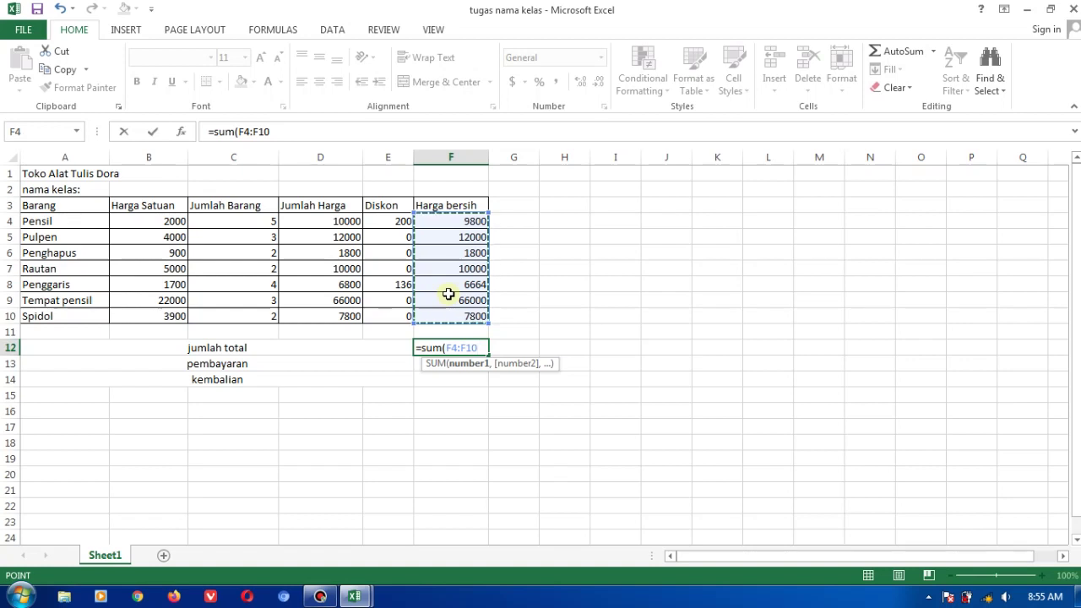
pyautogui.write(')')
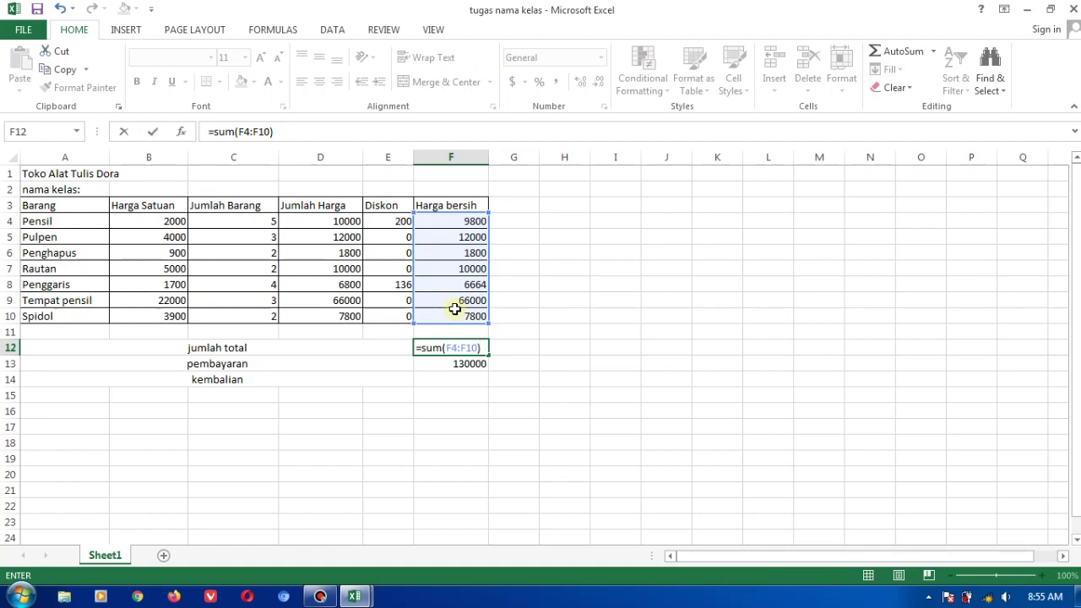
pyautogui.press('Return')
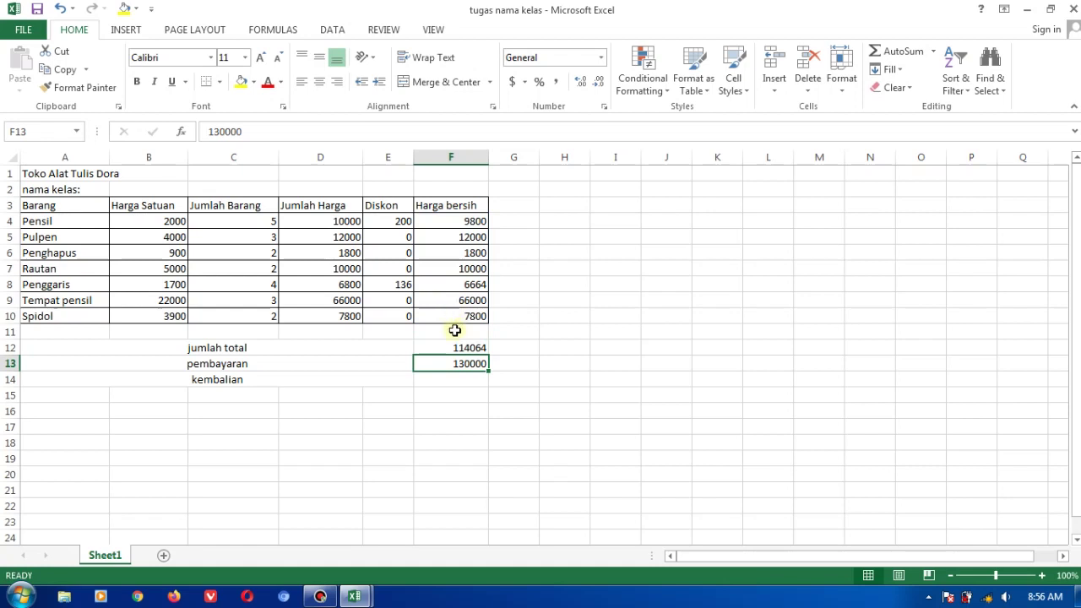
# - Calculate the change in cell F14, beside "kembalian", with the formula =F13-F12
pyautogui.click(454, 348)
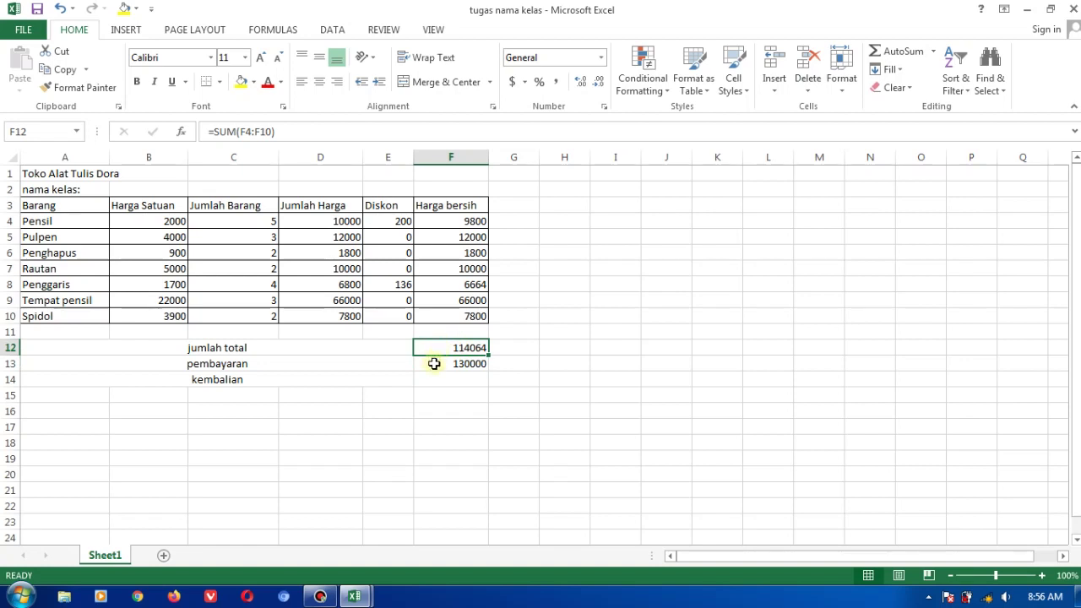
pyautogui.click(434, 363)
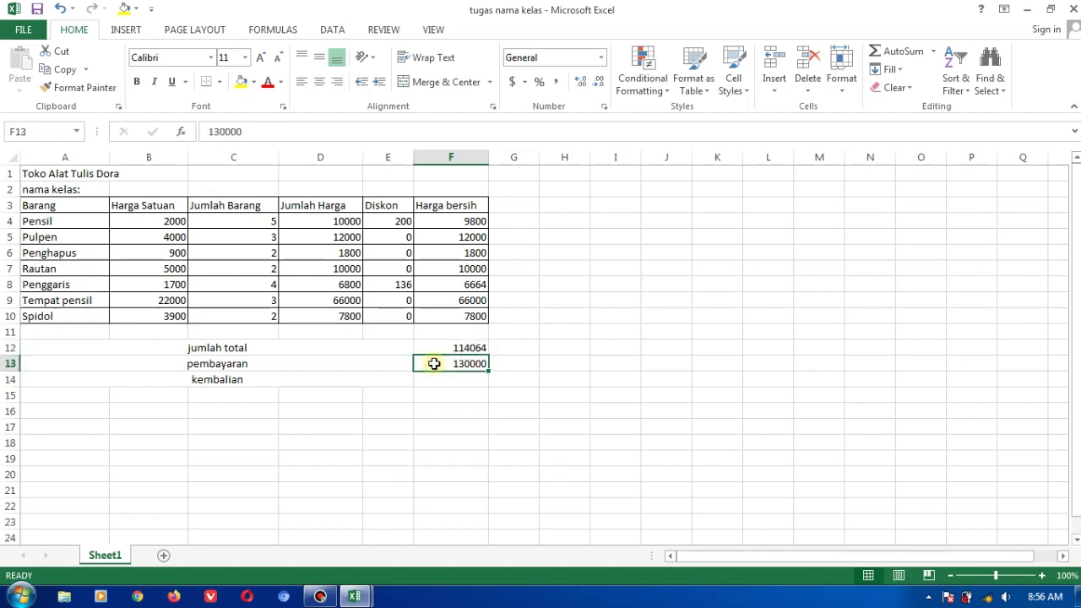
pyautogui.click(434, 348)
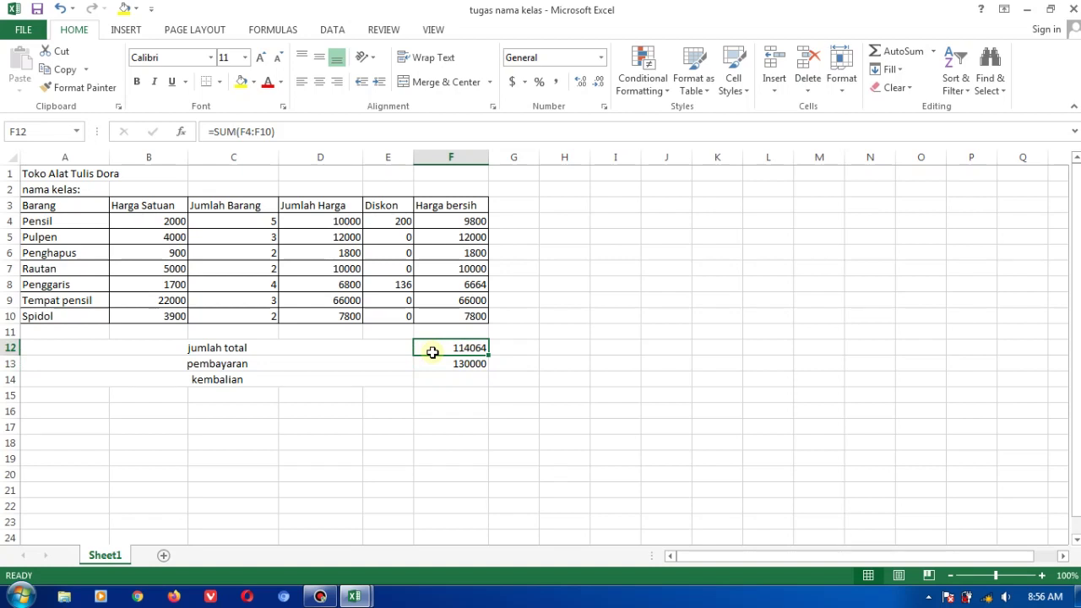
pyautogui.click(432, 378)
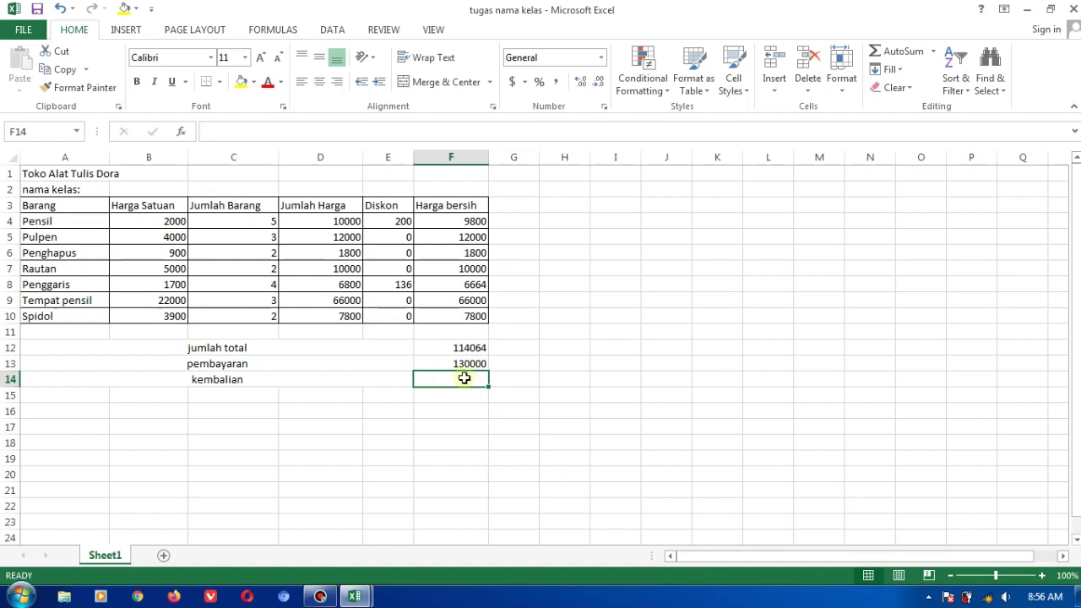
pyautogui.write('=')
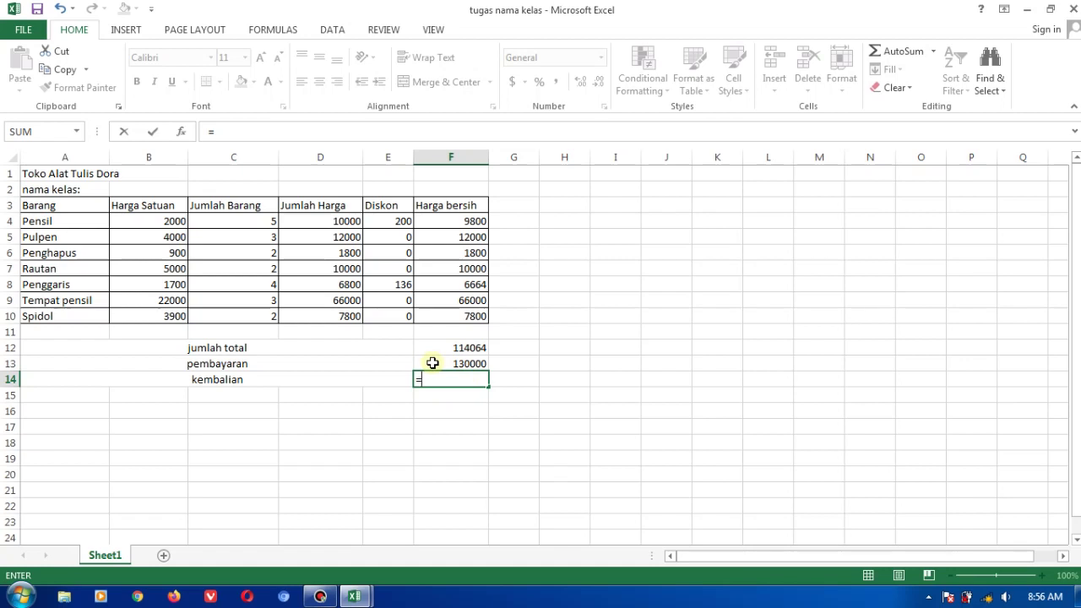
pyautogui.click(433, 363)
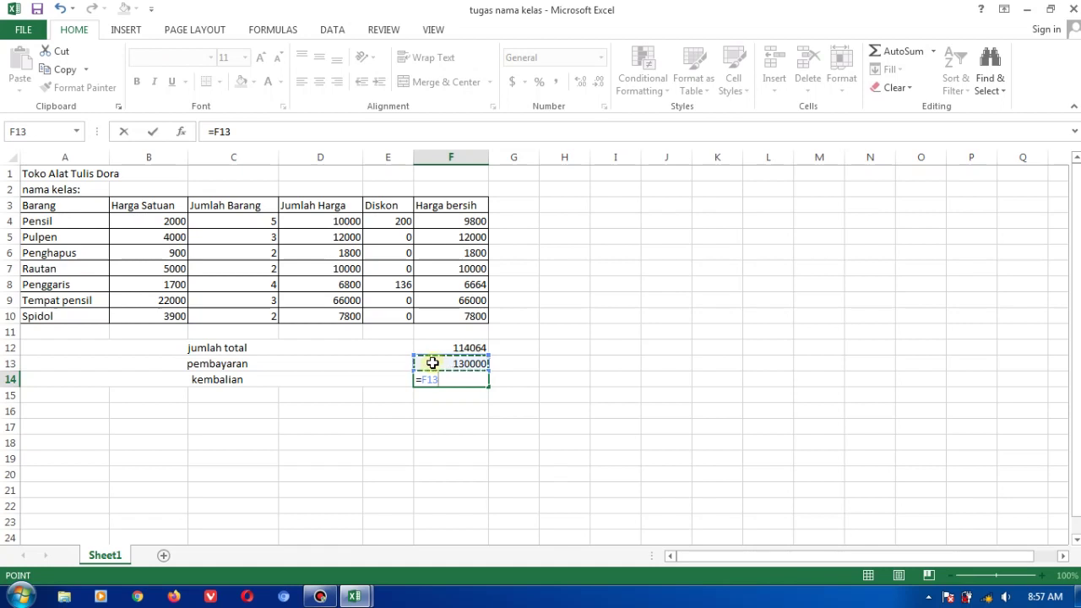
pyautogui.write('-')
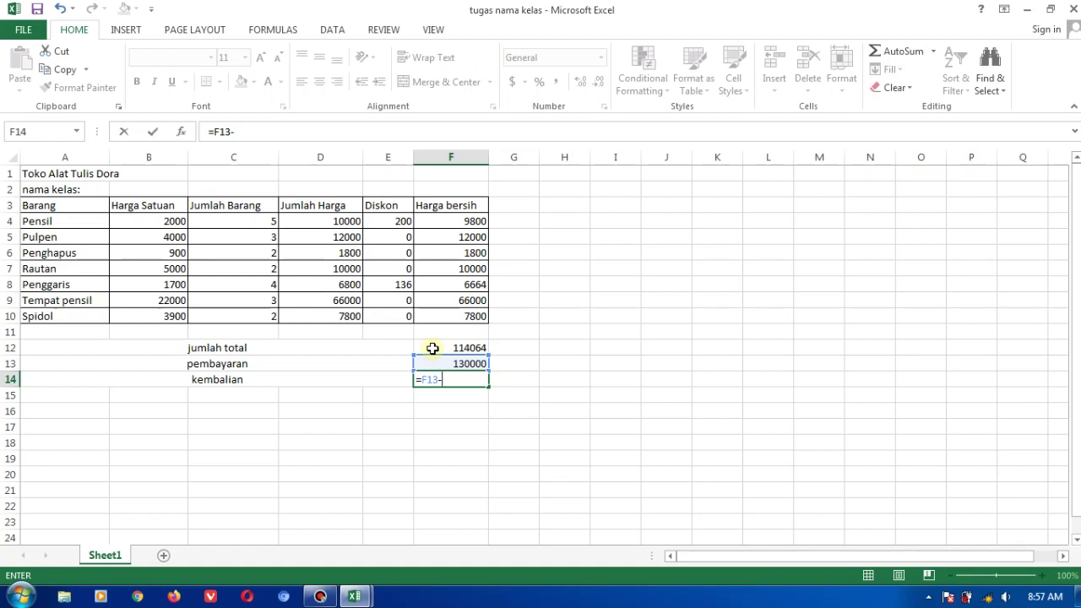
pyautogui.click(432, 349)
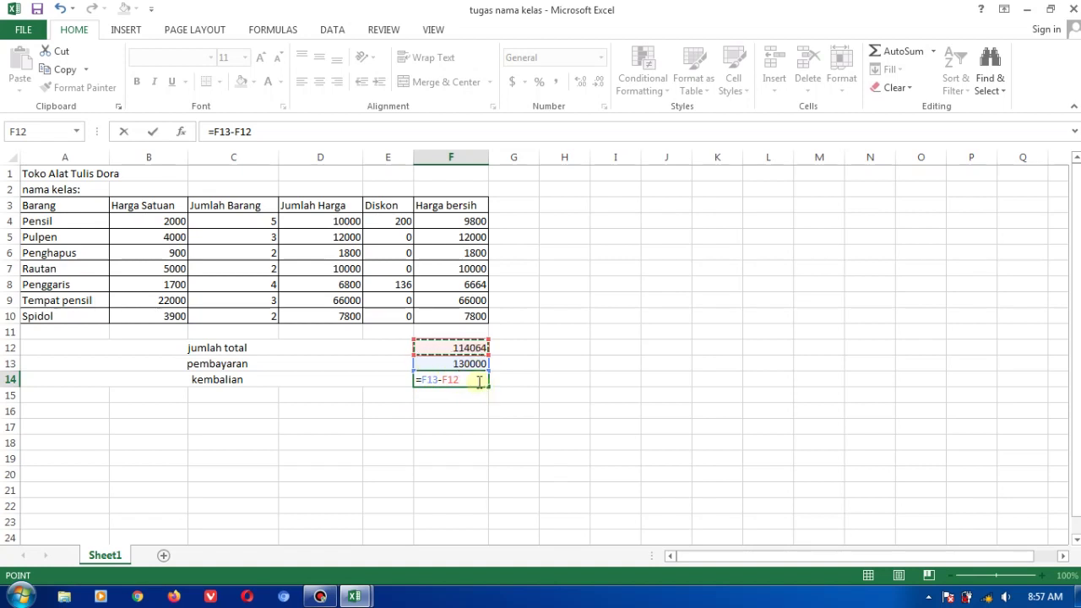
pyautogui.press('Return')
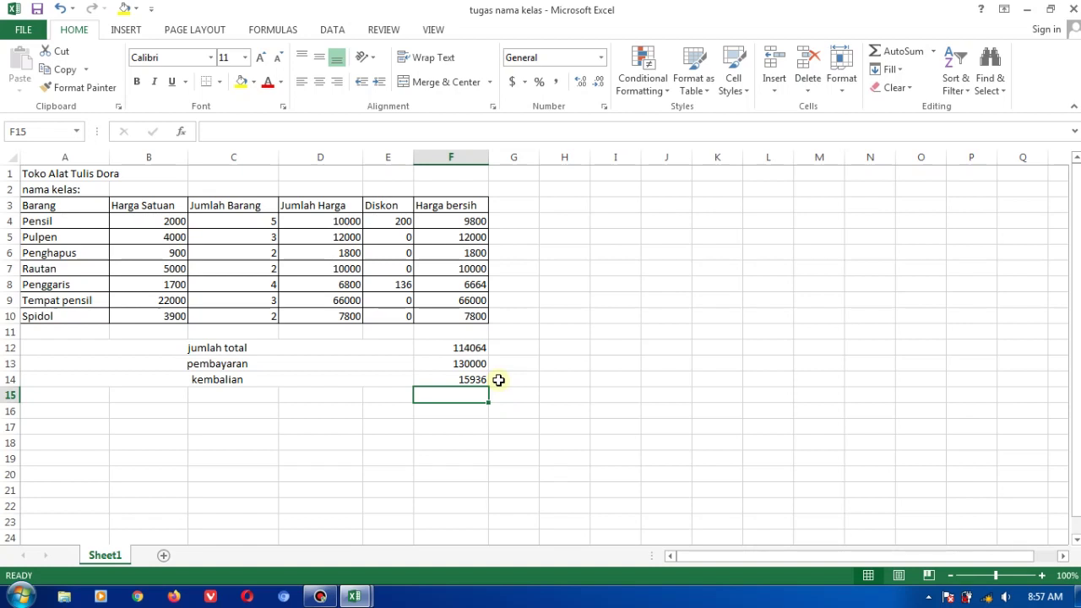
pyautogui.press('Up')
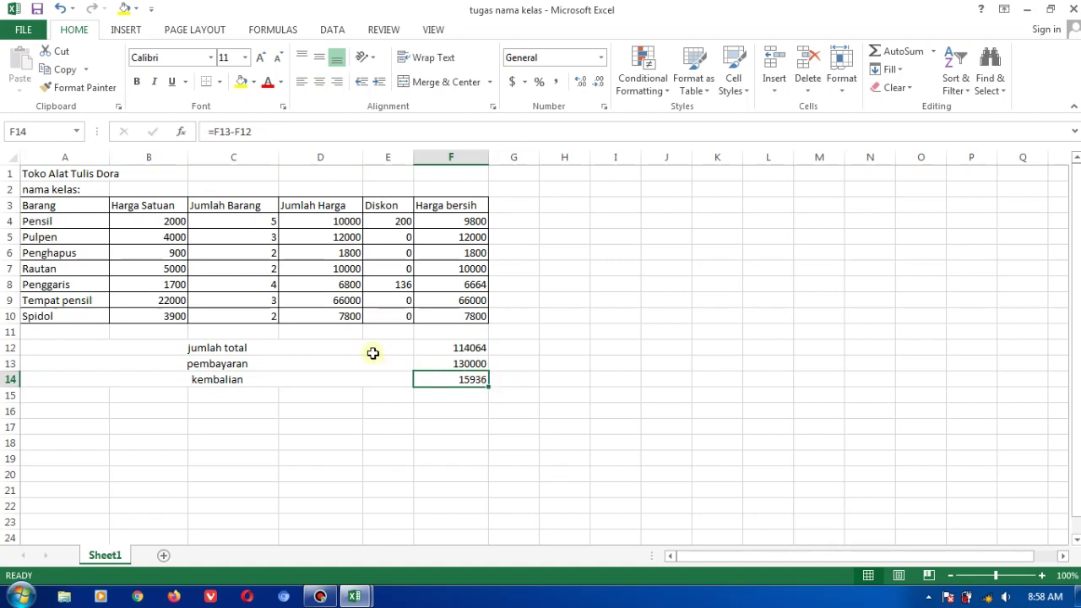
# - Apply all borders to the summary range A11:F14 below the item rows
pyautogui.click(76, 333)
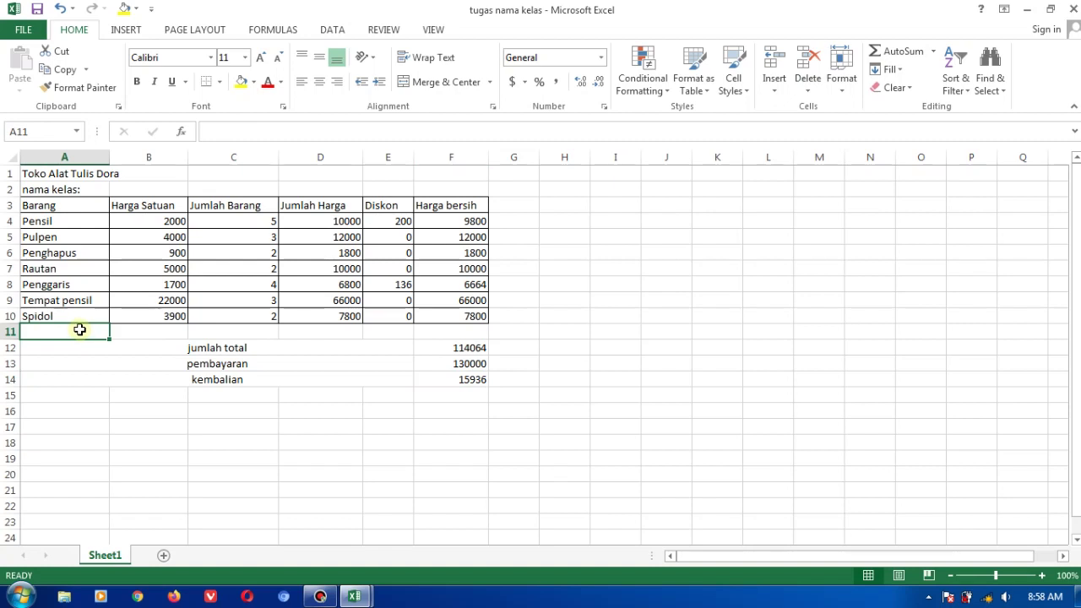
pyautogui.moveTo(161, 339); pyautogui.dragTo(456, 379)
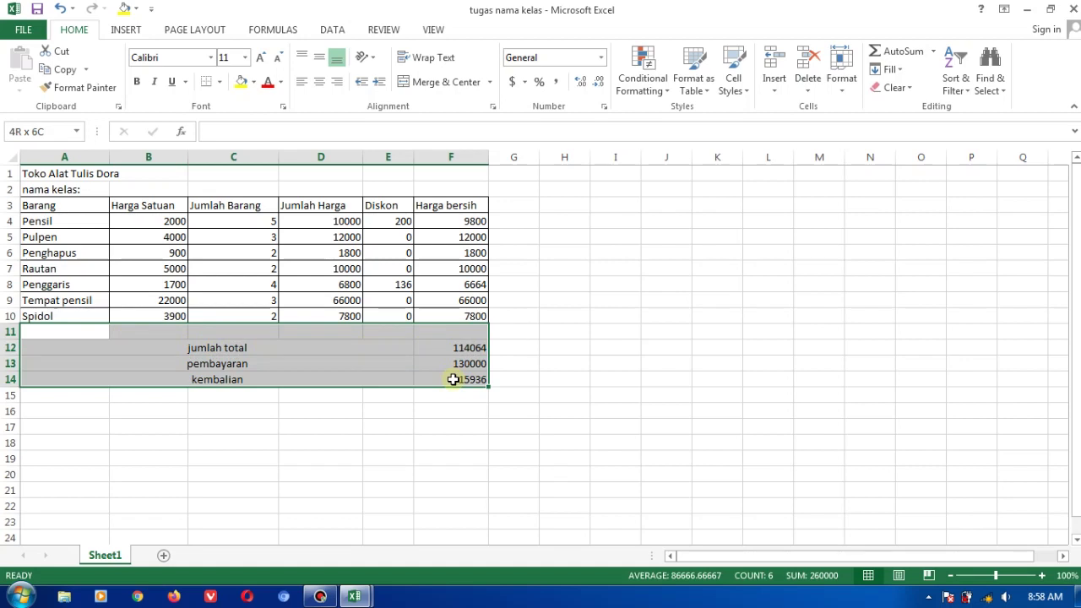
pyautogui.moveTo(453, 379); pyautogui.dragTo(454, 380)
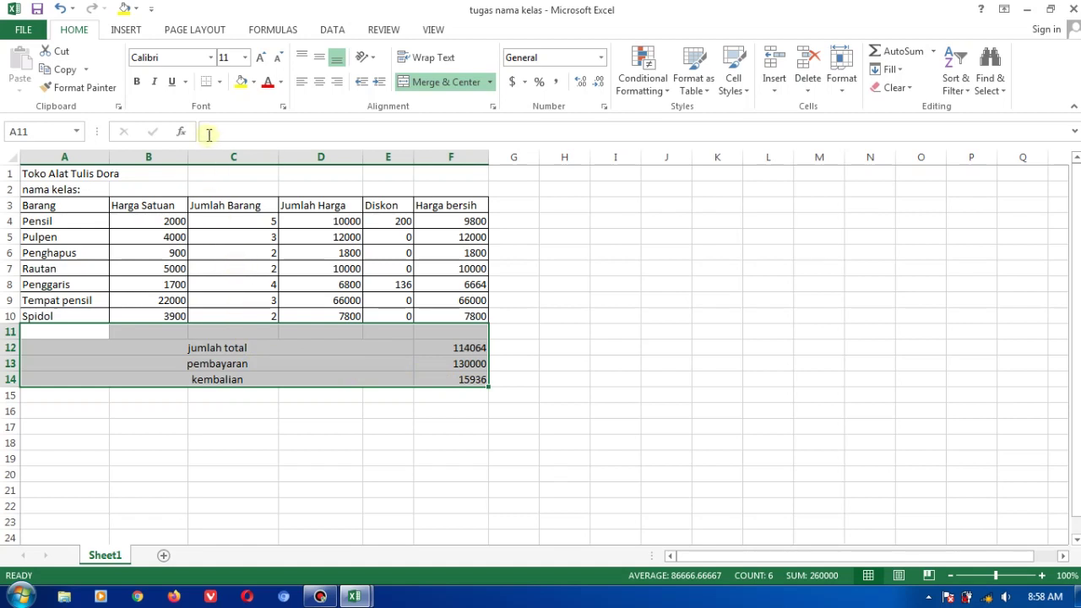
pyautogui.click(221, 85)
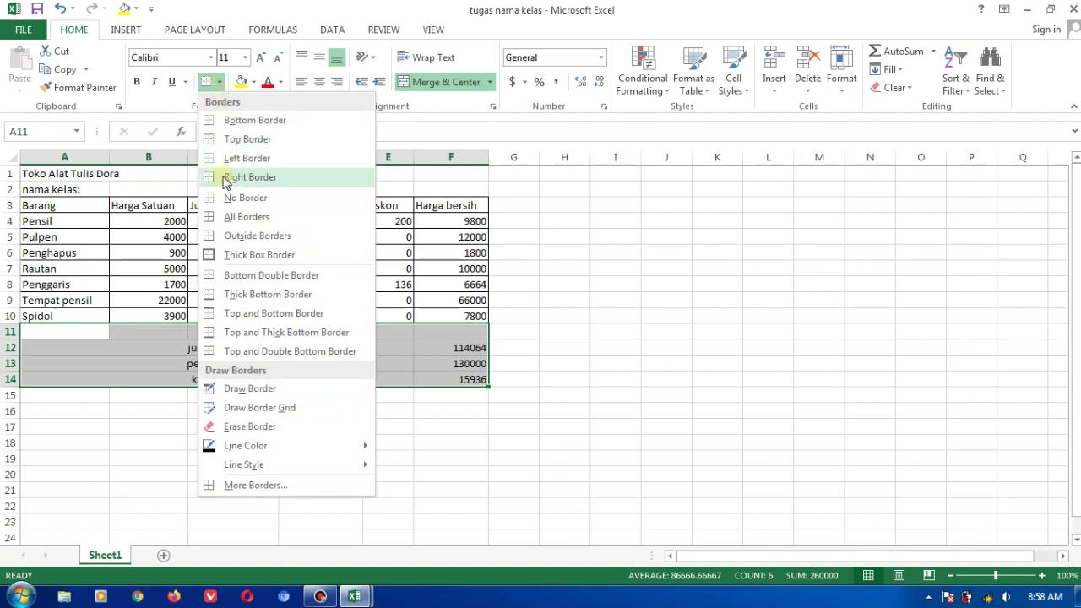
pyautogui.click(233, 219)
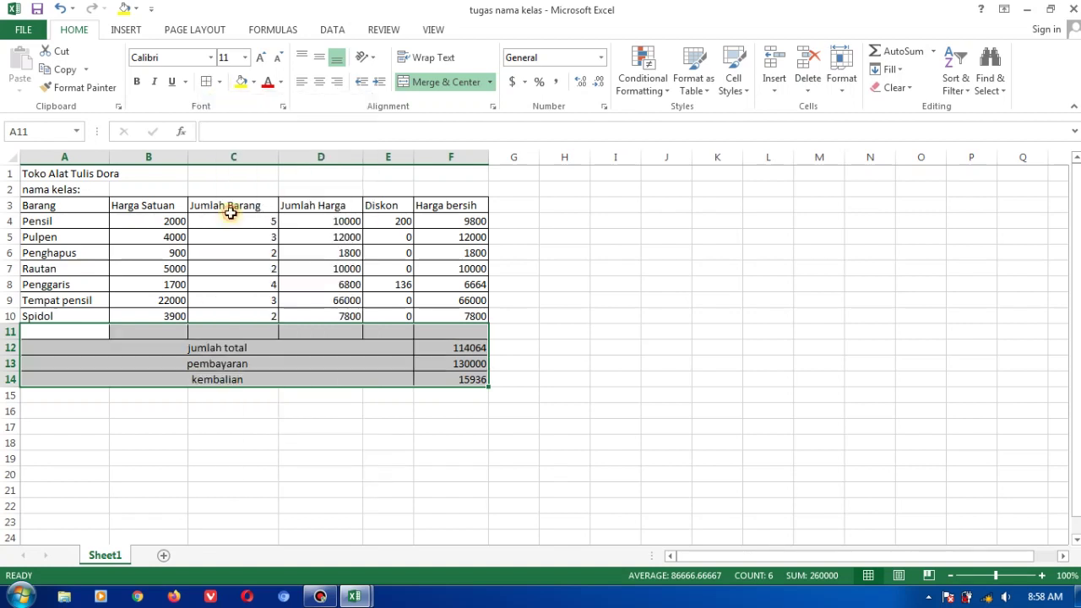
pyautogui.click(253, 310)
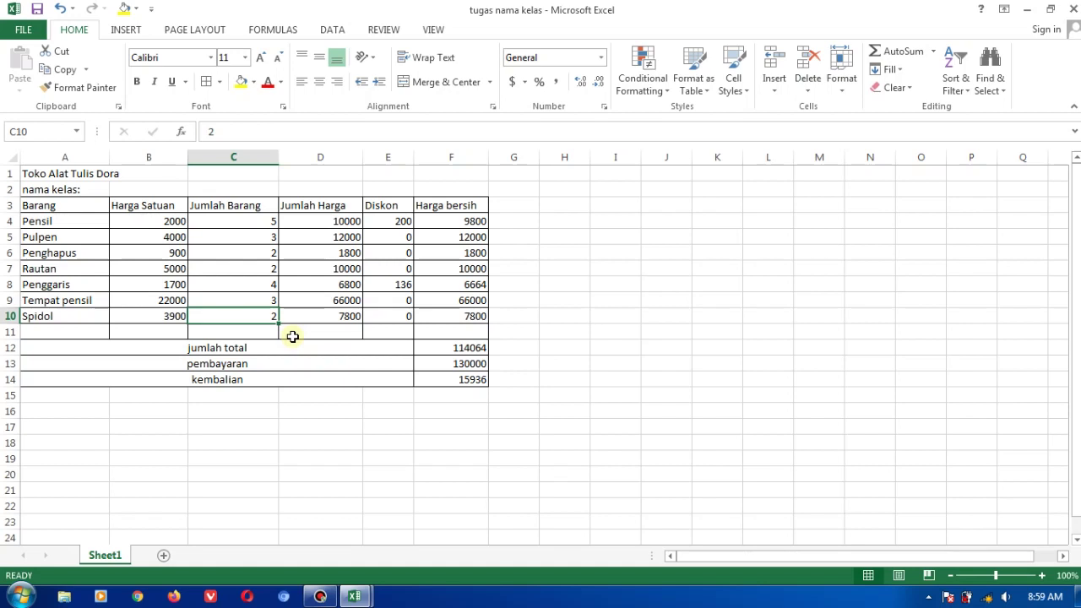
pyautogui.click(442, 348)
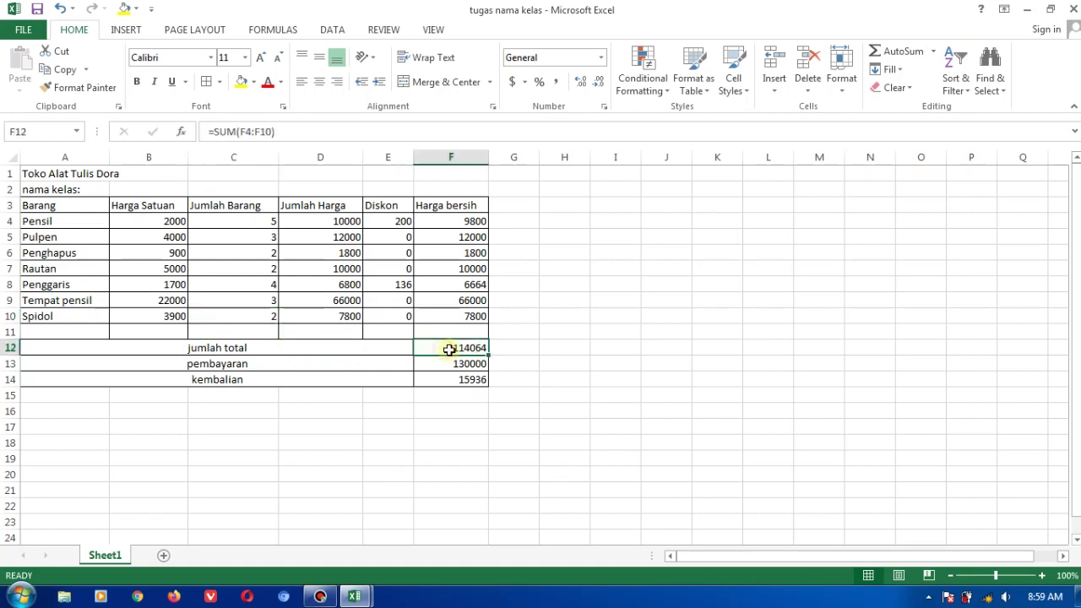
pyautogui.click(451, 361)
pyautogui.click(449, 348)
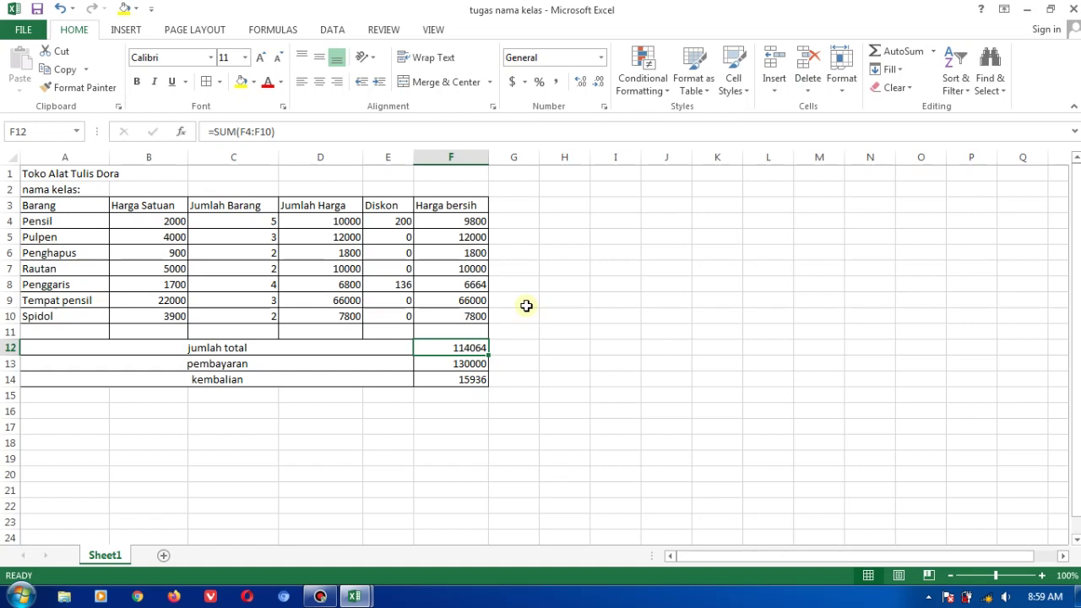
# - Save the "tugas nama kelas" workbook under its existing name
pyautogui.click(25, 33)
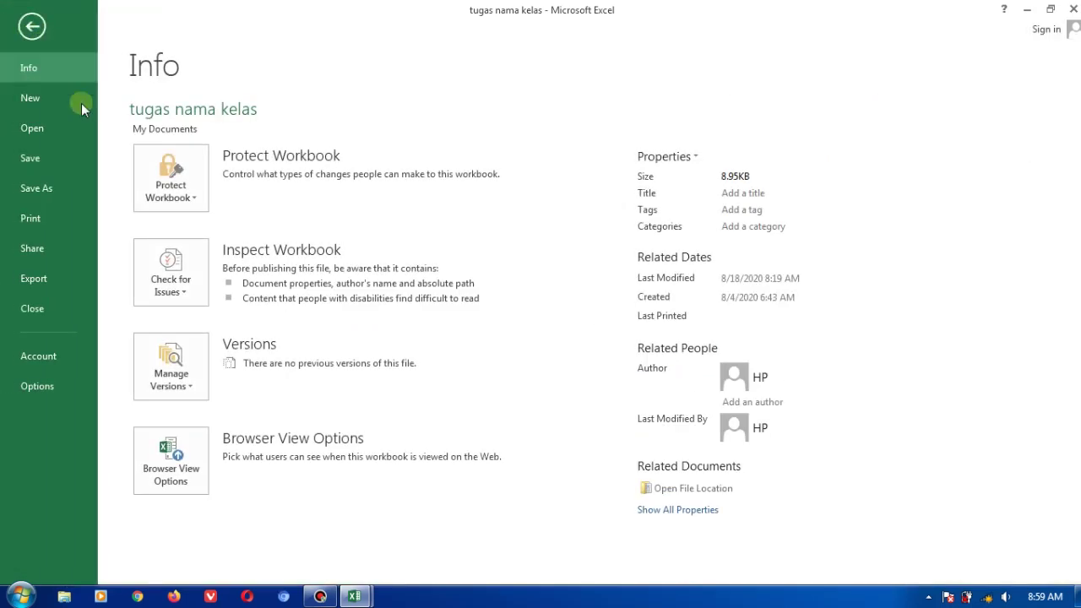
pyautogui.click(41, 156)
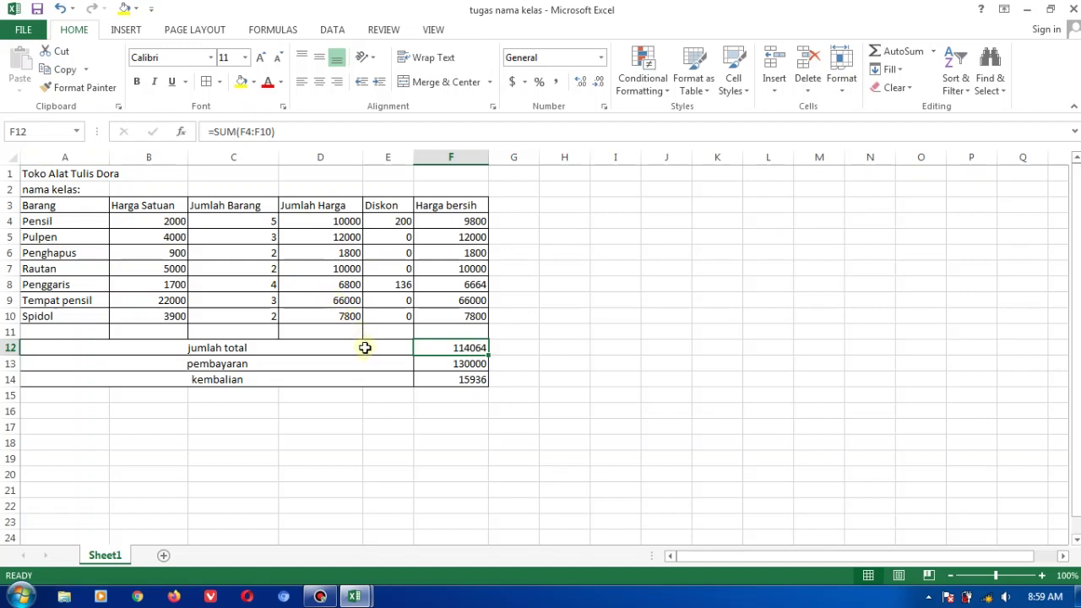
pyautogui.click(250, 348)
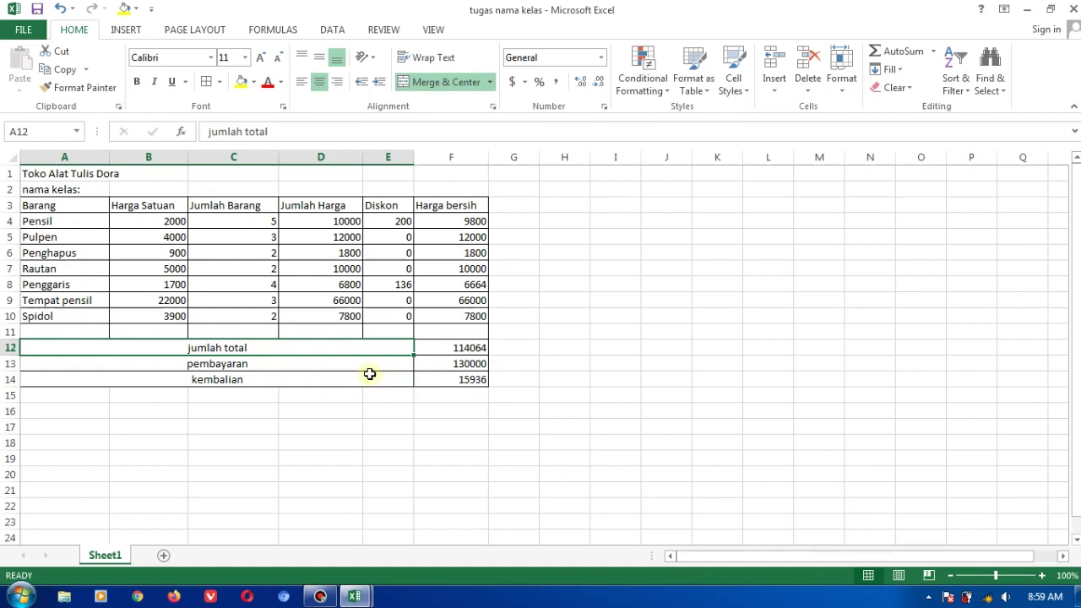
pyautogui.click(515, 329)
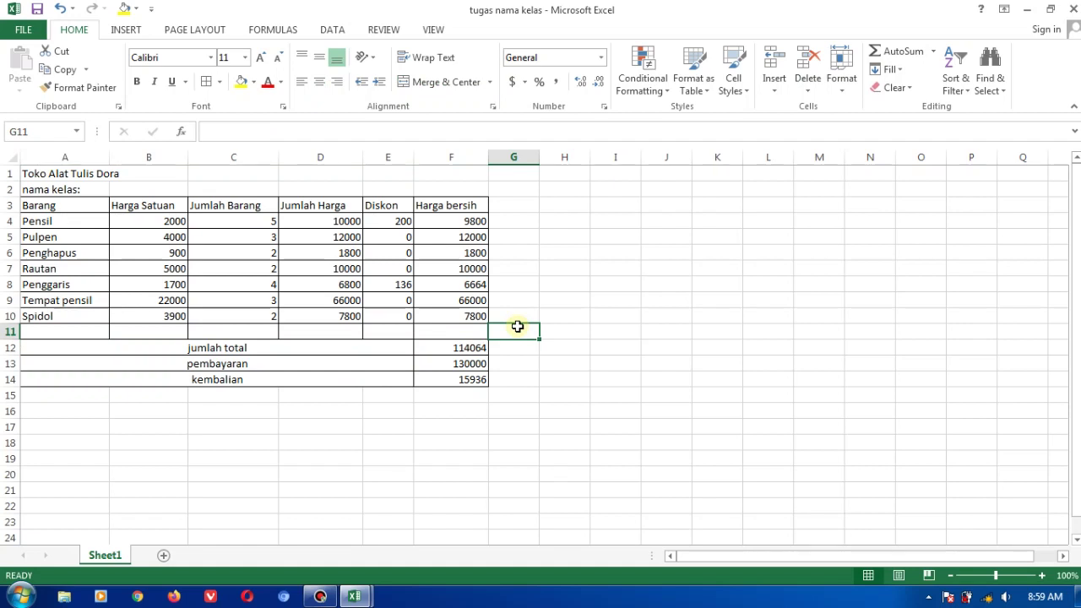
pyautogui.click(555, 240)
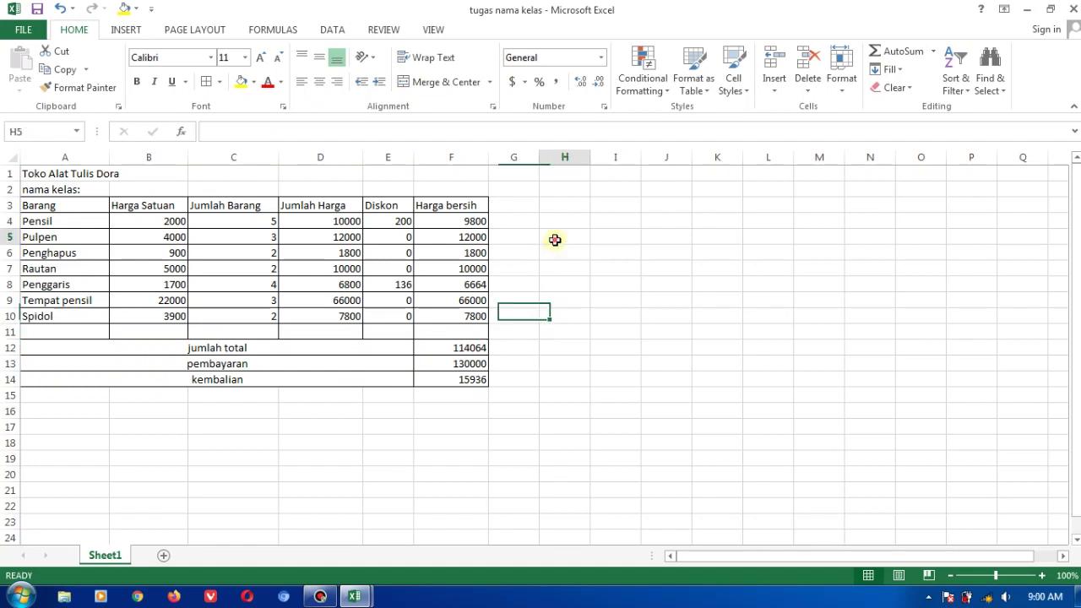